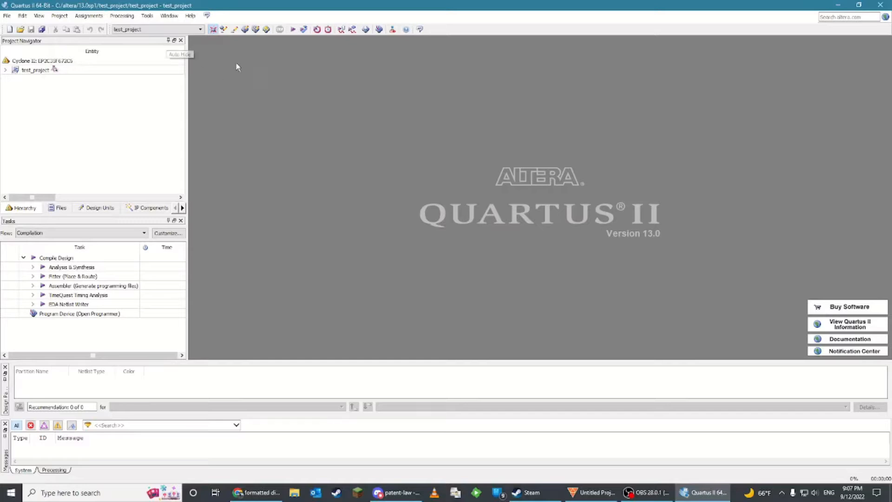
# Remove test_project.bdf and Block1.bdf from the project's file list
pyautogui.click(42, 73)
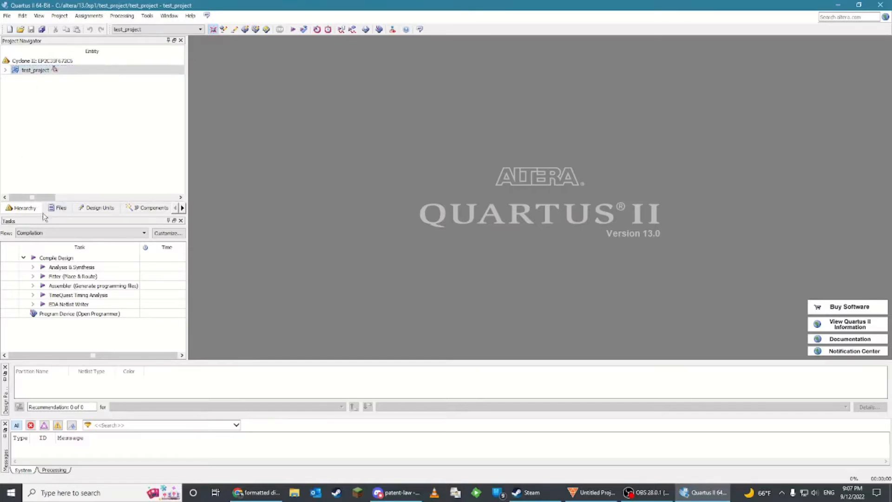
pyautogui.click(59, 210)
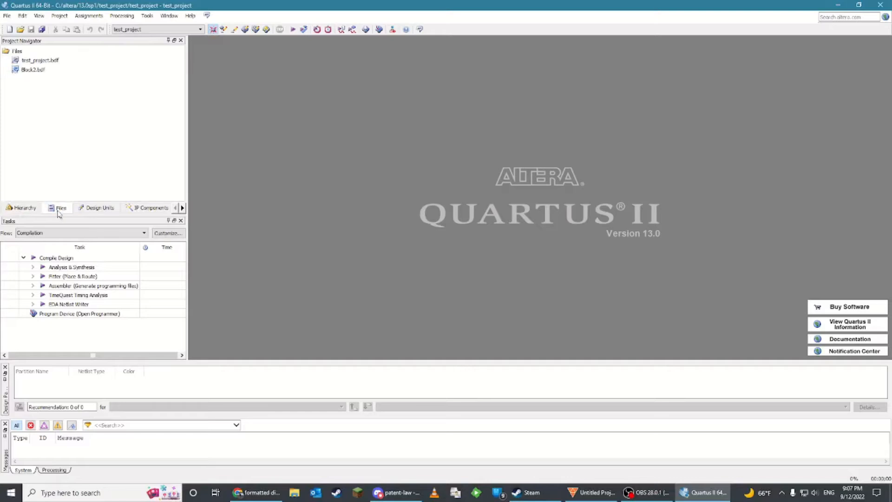
pyautogui.click(39, 61)
pyautogui.click(39, 71)
pyautogui.press('Delete')
pyautogui.click(40, 61)
pyautogui.press('Delete')
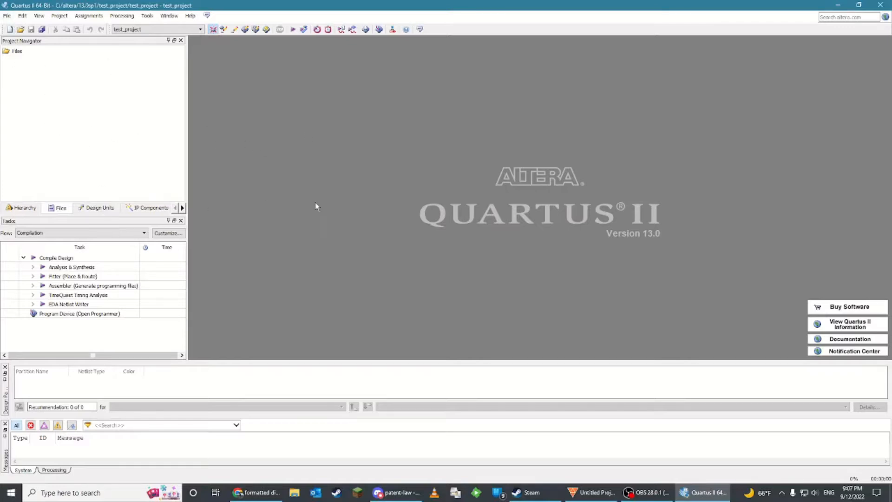
# Create a new block diagram/schematic file
pyautogui.click(7, 16)
pyautogui.click(135, 88)
pyautogui.click(10, 29)
pyautogui.doubleClick(260, 123)
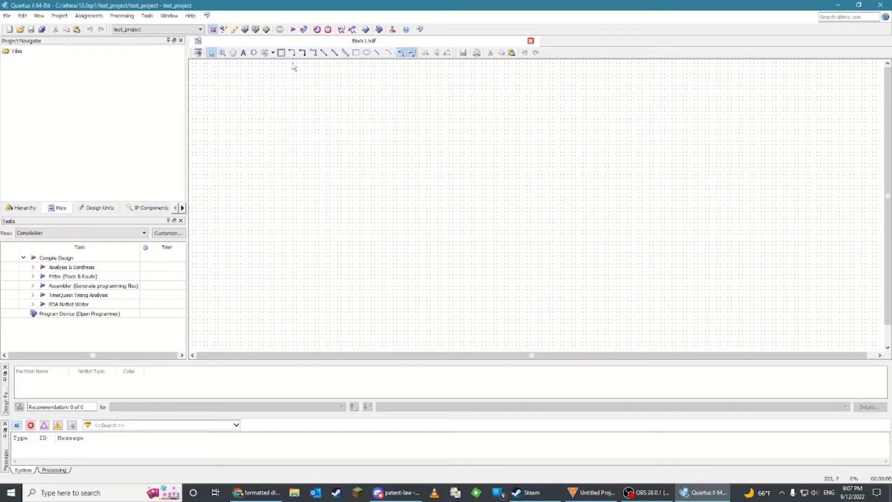
# Draw a series of scattered orthogonal wire segments across the blank schematic canvas
pyautogui.click(293, 54)
pyautogui.moveTo(292, 92); pyautogui.dragTo(397, 119)
pyautogui.moveTo(412, 156); pyautogui.dragTo(419, 200)
pyautogui.moveTo(539, 186); pyautogui.dragTo(546, 171)
pyautogui.moveTo(609, 148); pyautogui.dragTo(616, 148)
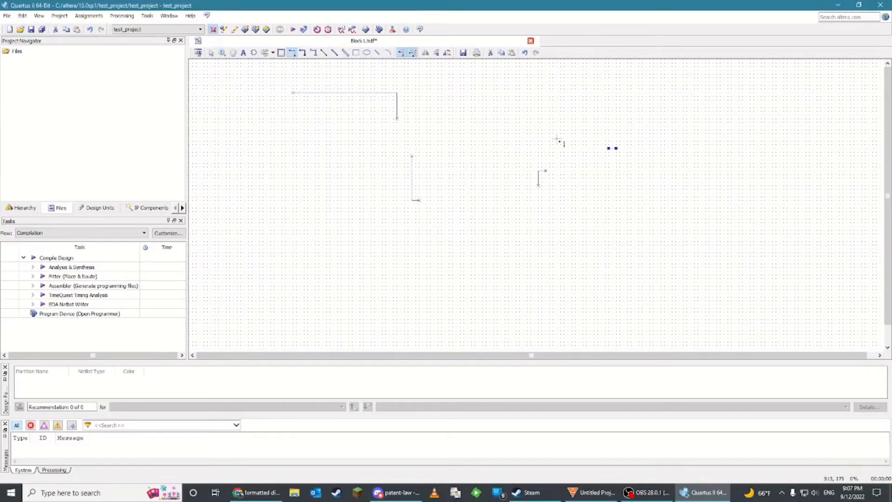
pyautogui.moveTo(553, 137); pyautogui.dragTo(545, 145)
pyautogui.moveTo(493, 167); pyautogui.dragTo(497, 185)
pyautogui.moveTo(501, 223); pyautogui.dragTo(501, 227)
pyautogui.moveTo(490, 242); pyautogui.dragTo(456, 241)
pyautogui.moveTo(400, 241); pyautogui.dragTo(397, 234)
pyautogui.moveTo(352, 182); pyautogui.dragTo(383, 149)
pyautogui.moveTo(412, 144); pyautogui.dragTo(442, 144)
pyautogui.moveTo(460, 145)
pyautogui.mouseDown()
pyautogui.moveTo(483, 149)
pyautogui.moveTo(490, 164)
pyautogui.mouseUp()
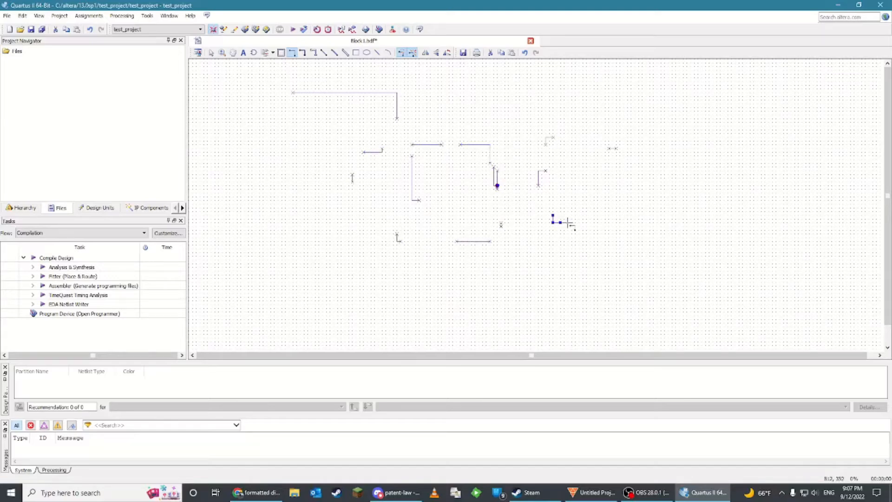
pyautogui.moveTo(576, 115); pyautogui.dragTo(549, 115)
pyautogui.moveTo(524, 114); pyautogui.dragTo(512, 122)
pyautogui.moveTo(502, 122); pyautogui.dragTo(472, 175)
pyautogui.moveTo(467, 178); pyautogui.dragTo(468, 182)
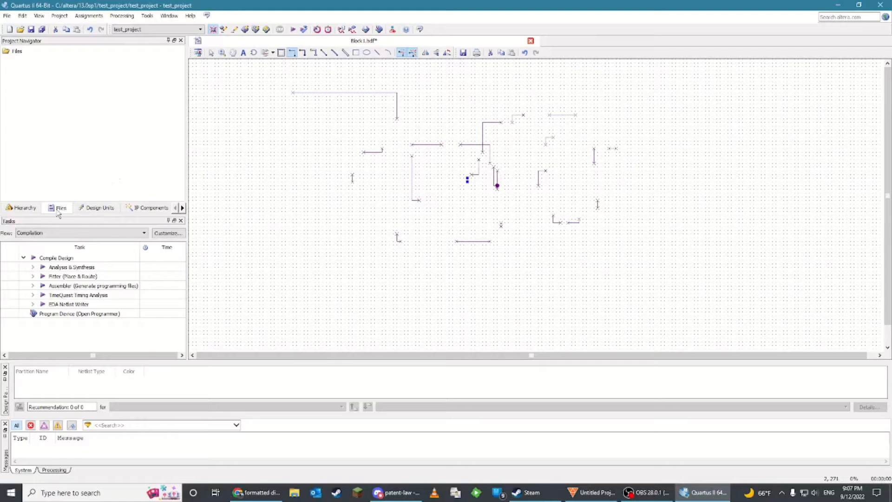
# Save the schematic as test_project.bdf, replacing the existing file
pyautogui.click(7, 15)
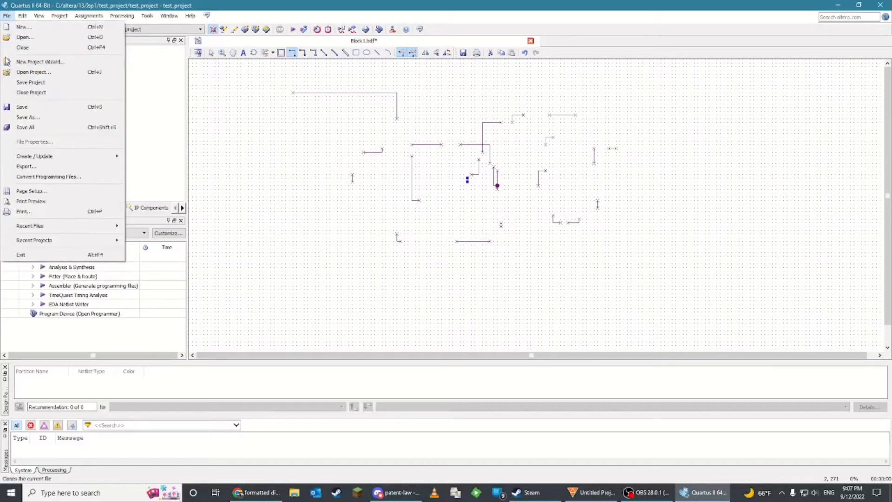
pyautogui.click(28, 118)
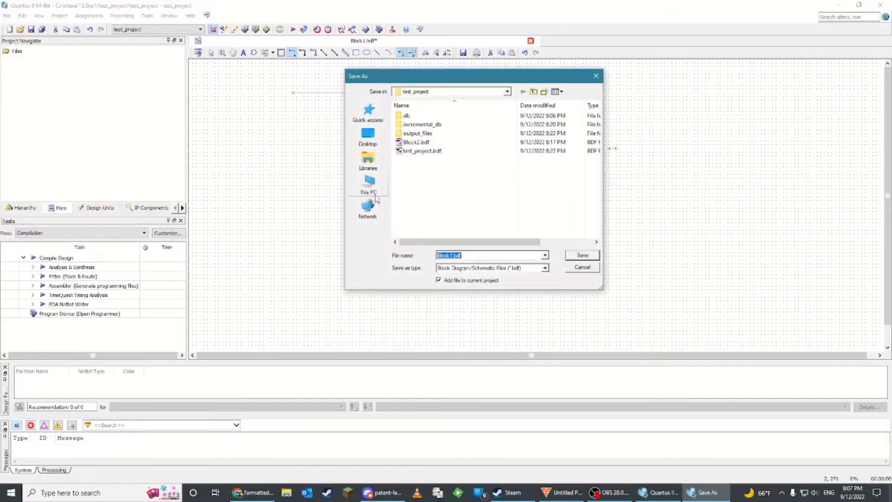
pyautogui.click(418, 151)
pyautogui.click(583, 255)
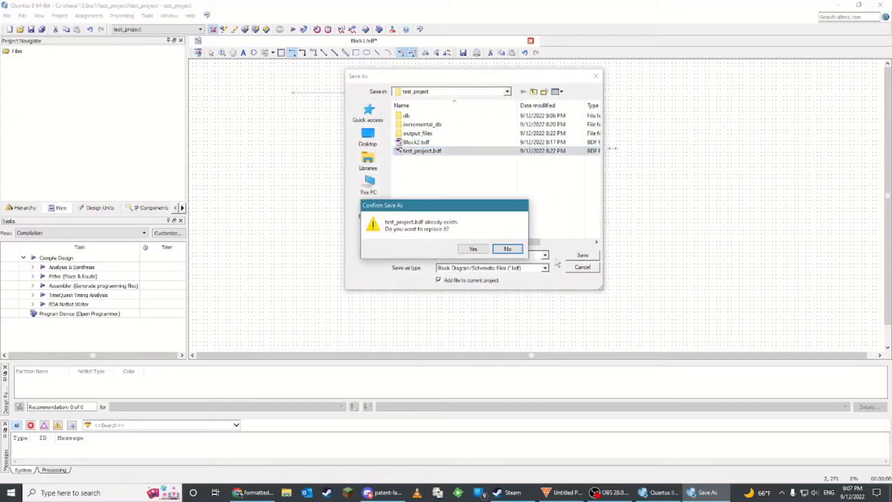
pyautogui.click(481, 252)
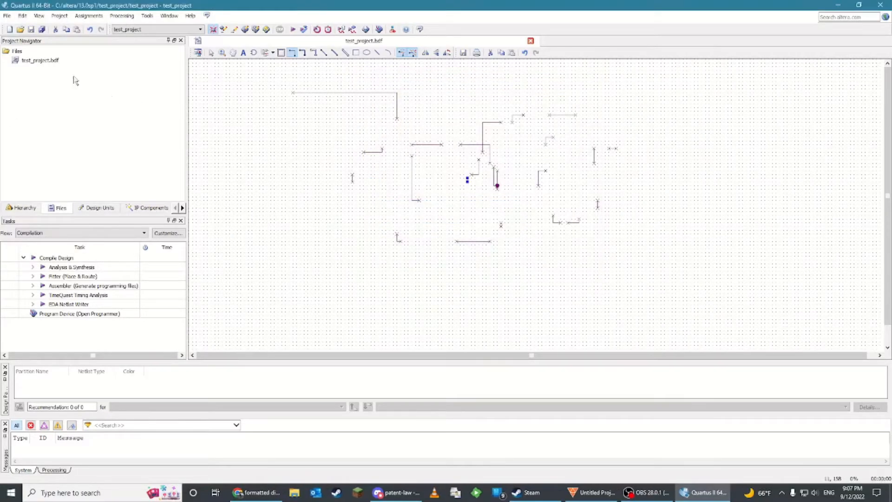
# Open Block2.bdf from the project folder
pyautogui.click(31, 62)
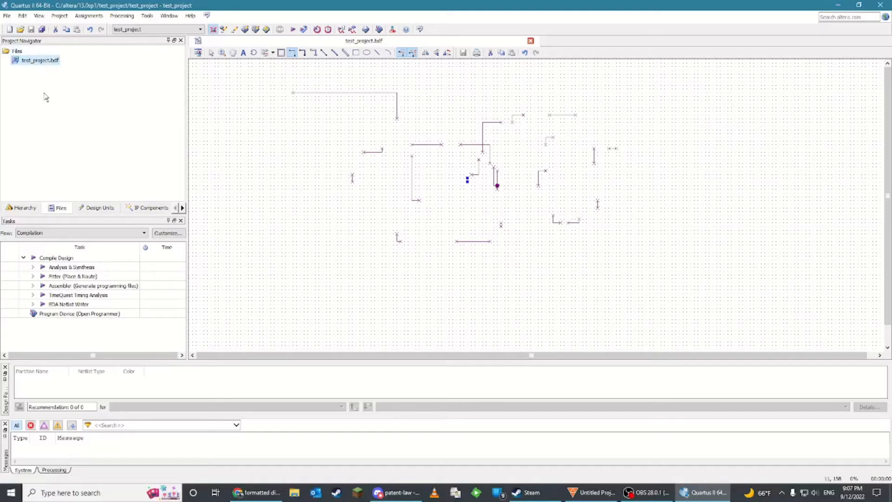
pyautogui.click(21, 16)
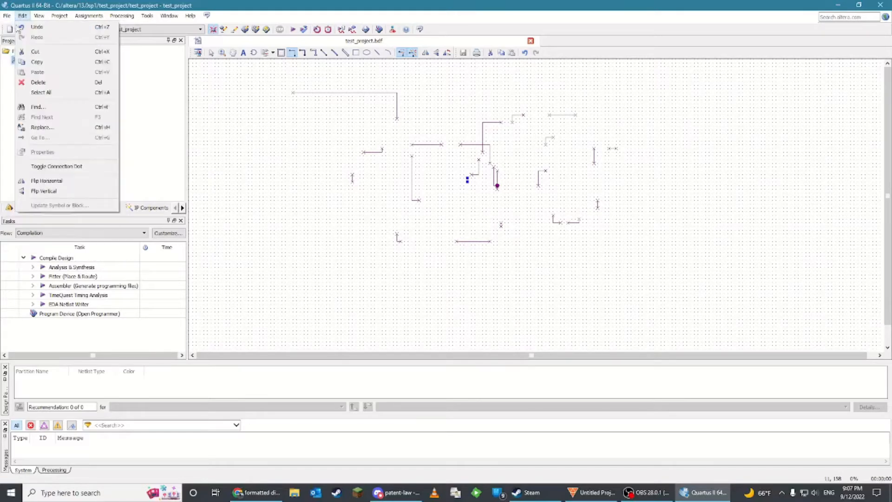
pyautogui.click(7, 15)
pyautogui.click(37, 37)
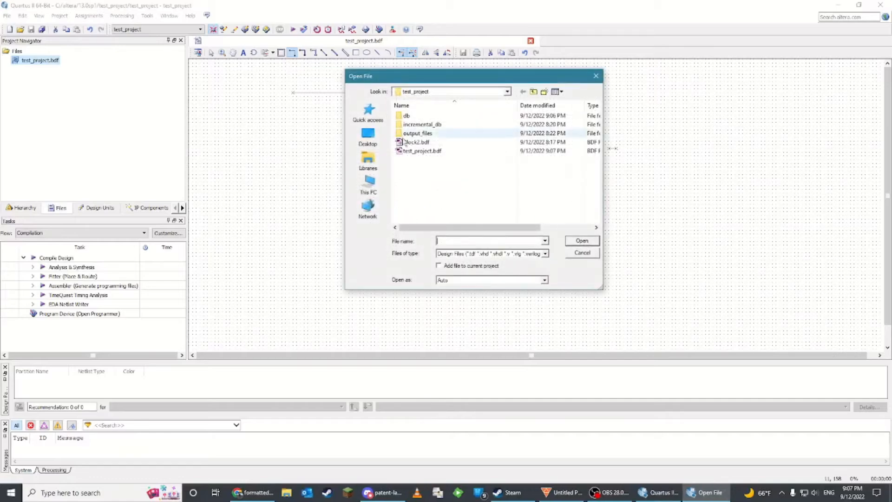
pyautogui.click(431, 142)
pyautogui.doubleClick(432, 144)
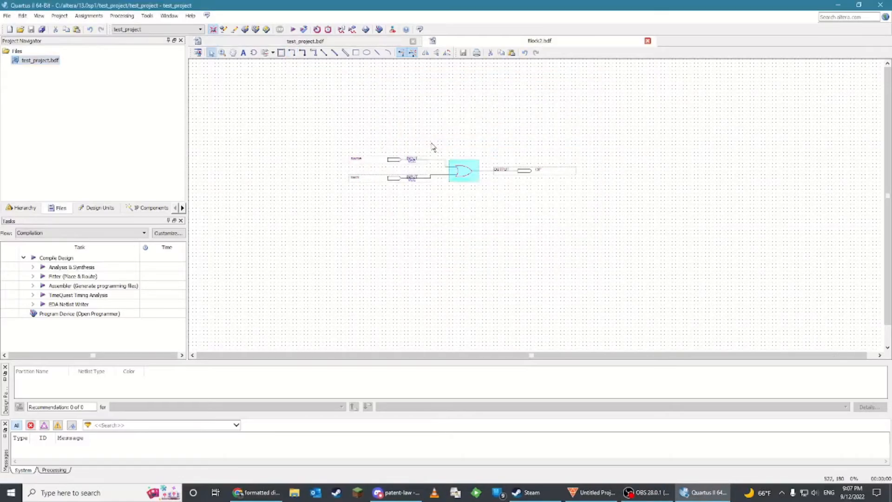
# Save Block2.bdf under the same name, replacing the existing file and adding it to the project
pyautogui.click(325, 42)
pyautogui.click(7, 15)
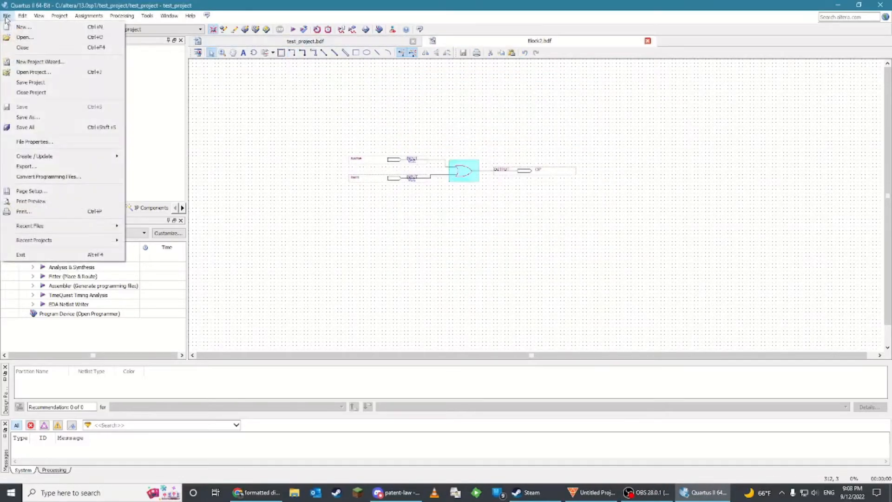
pyautogui.click(17, 120)
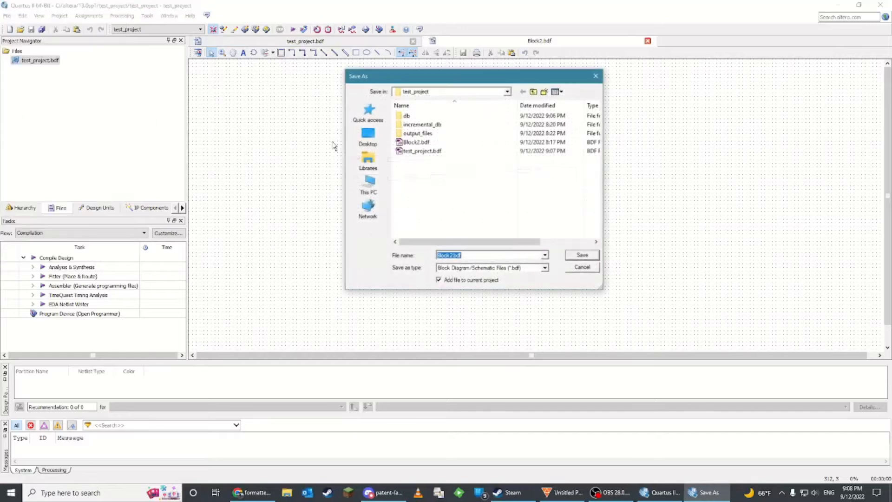
pyautogui.click(583, 255)
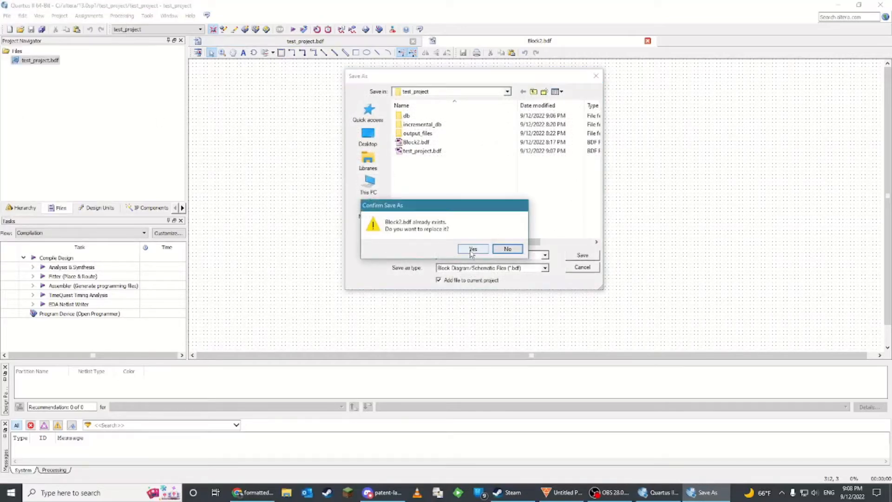
pyautogui.click(472, 249)
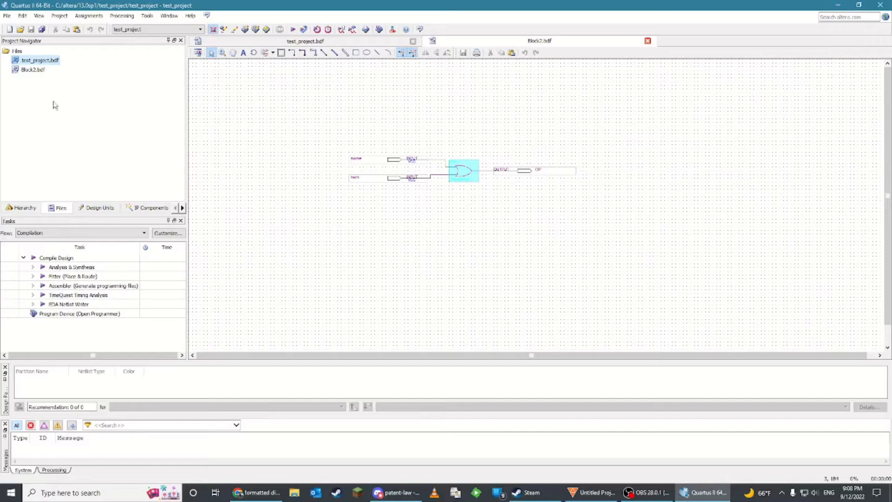
# Open test_project.bdf and set it as the top-level entity
pyautogui.doubleClick(40, 63)
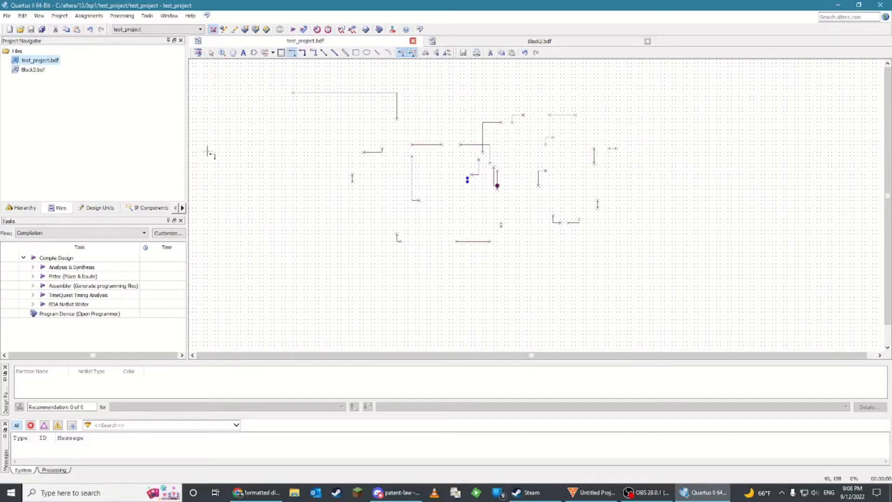
pyautogui.rightClick(50, 60)
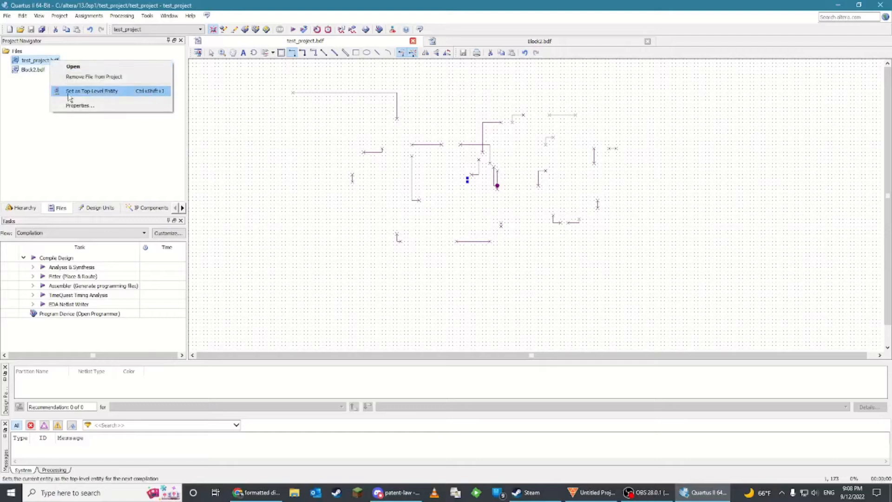
pyautogui.click(105, 91)
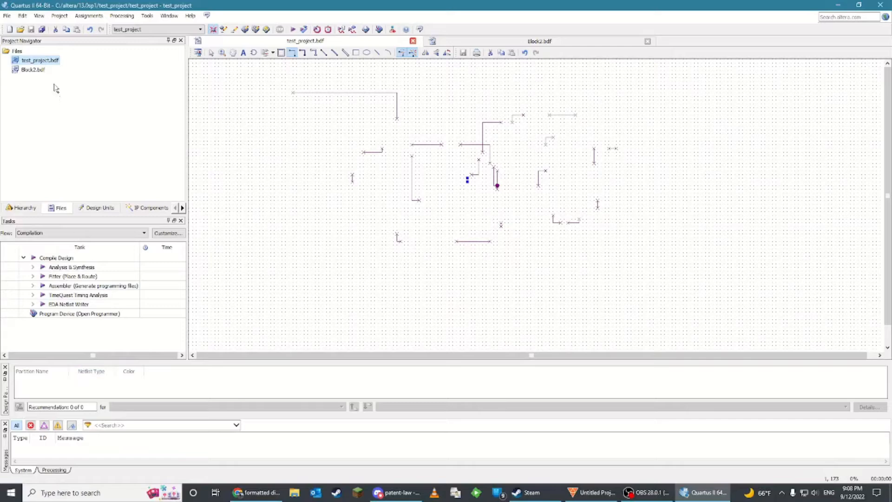
pyautogui.rightClick(54, 61)
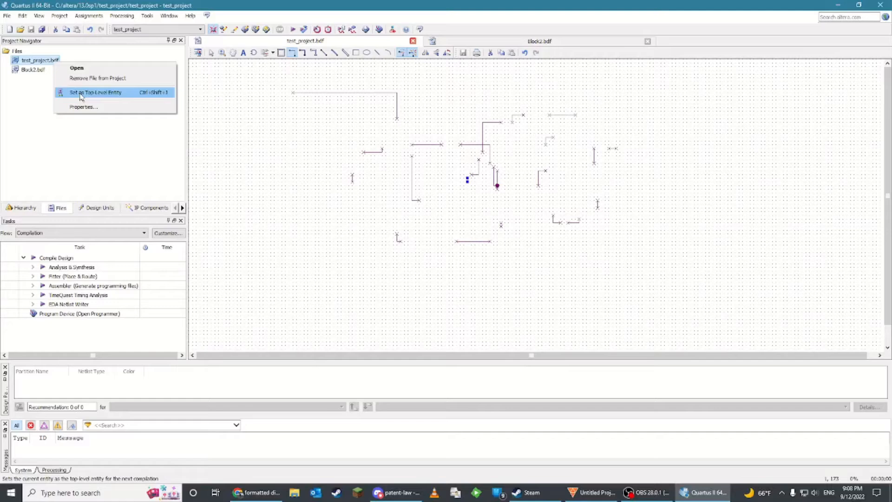
pyautogui.click(81, 92)
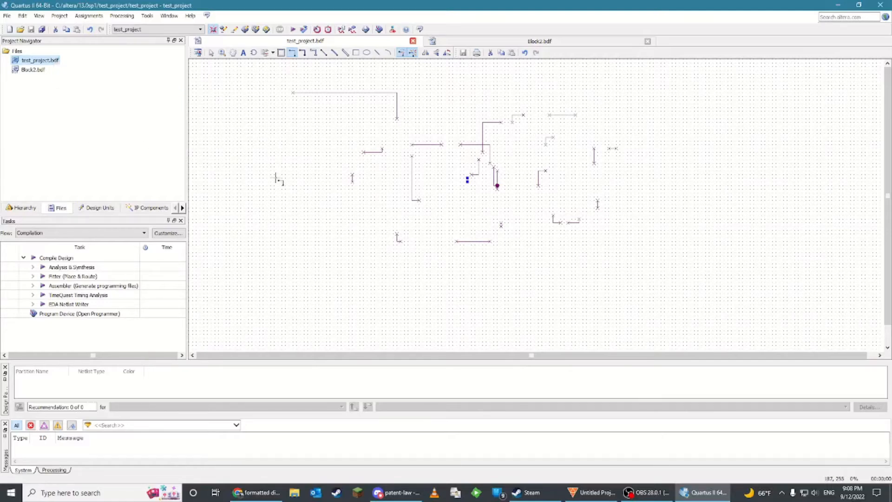
# Open Block2.bdf, zoom in on the OR gate circuit, and choose the input pin symbol
pyautogui.click(46, 70)
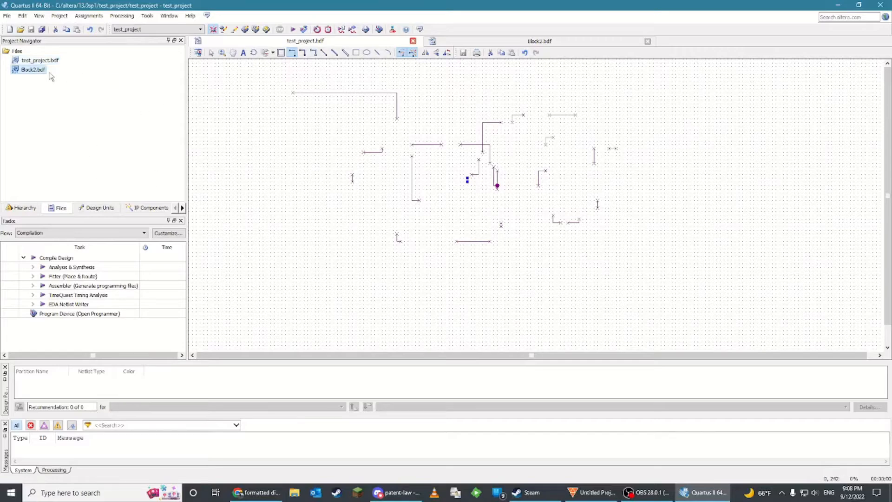
pyautogui.doubleClick(33, 71)
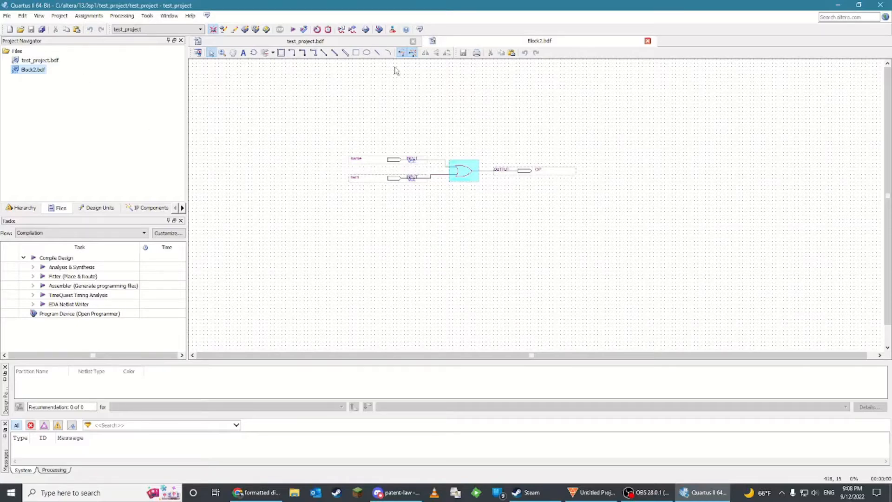
pyautogui.keyDown('ctrl'); pyautogui.scroll(2, 438, 144); pyautogui.keyUp('ctrl')
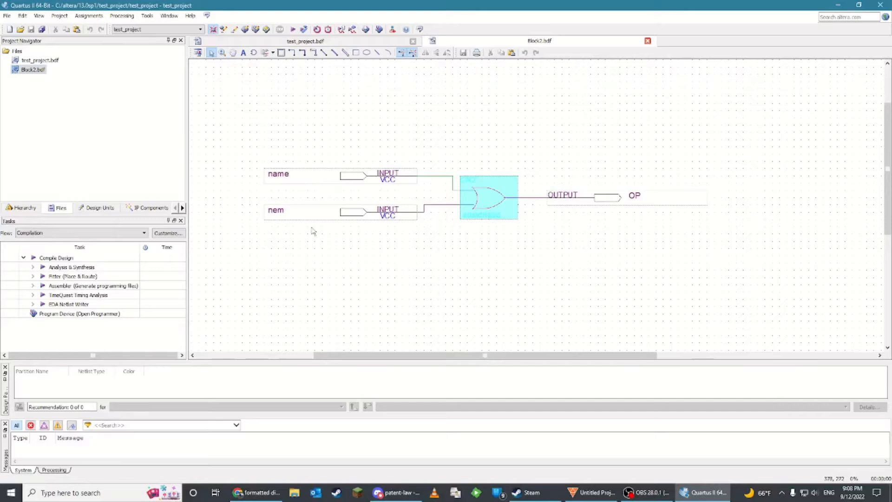
pyautogui.click(280, 179)
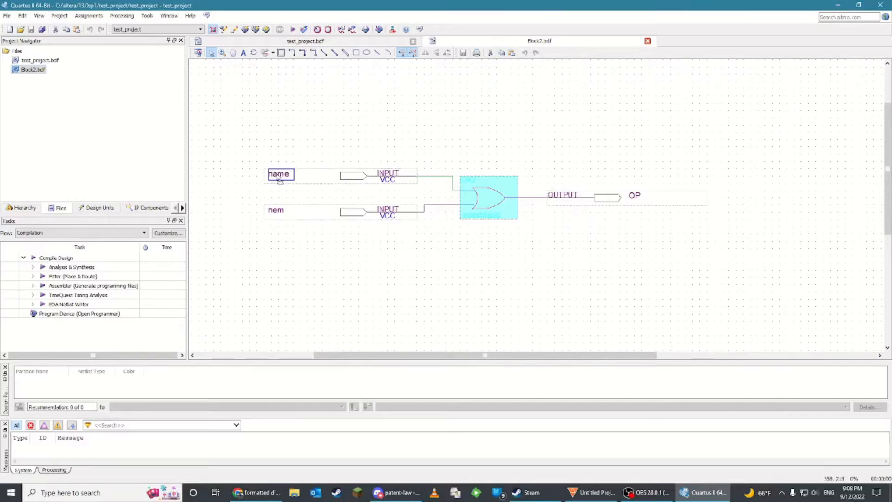
pyautogui.doubleClick(340, 145)
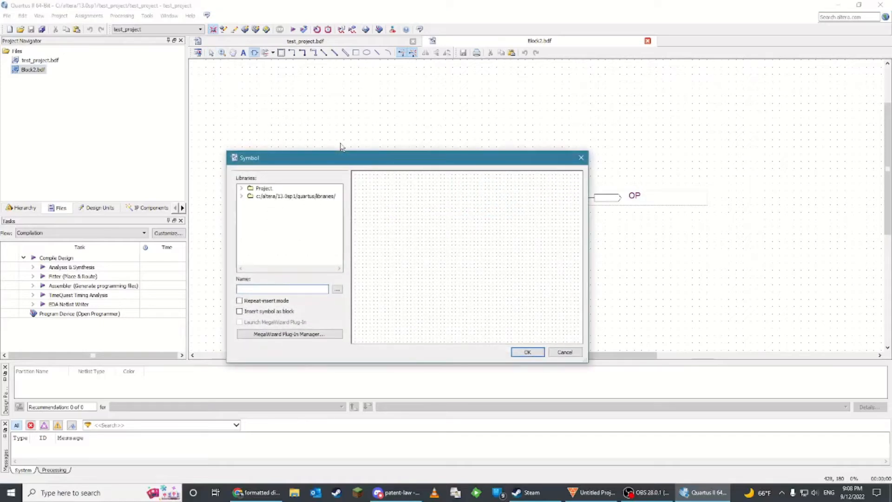
pyautogui.write('input')
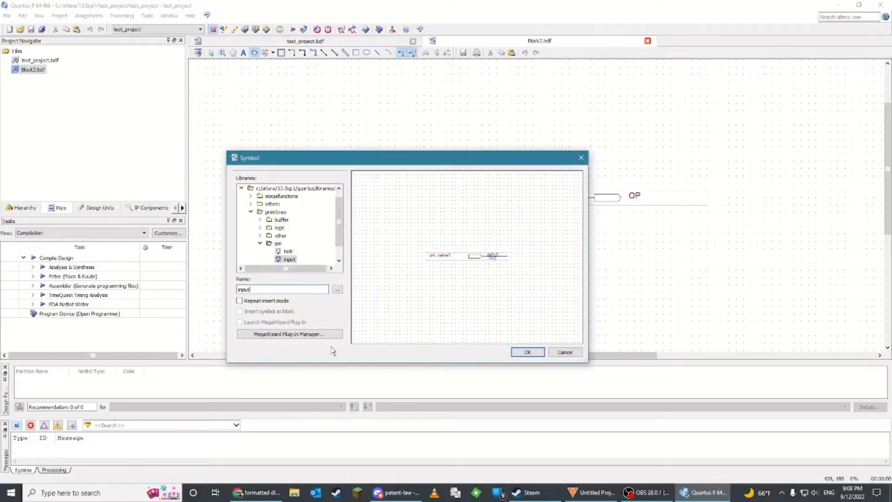
pyautogui.click(528, 352)
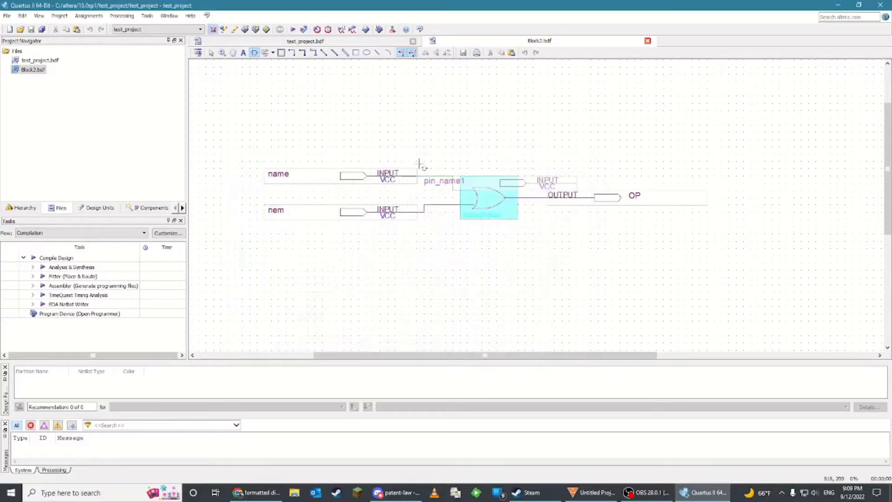
# Place three input pins stacked above the existing OR gate circuit
pyautogui.click(376, 99)
pyautogui.click(372, 113)
pyautogui.click(371, 134)
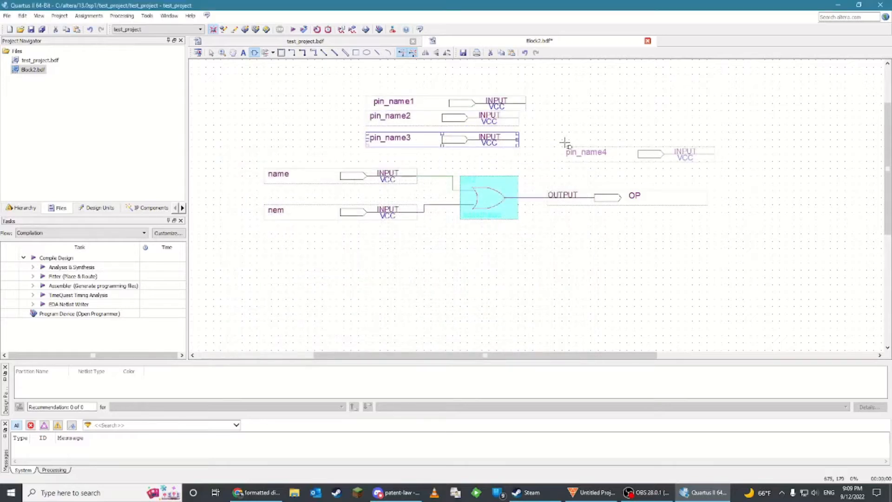
pyautogui.press('Escape')
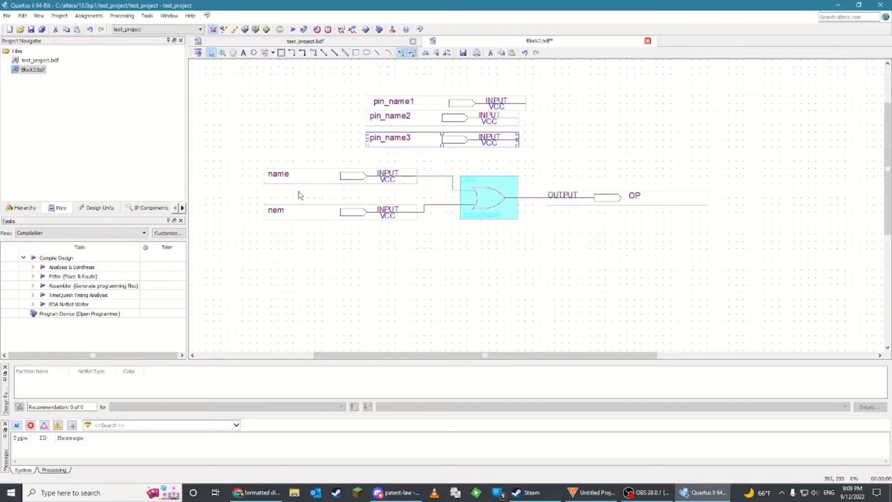
# Rename the OR gate's two existing input pins to A and B
pyautogui.click(311, 176)
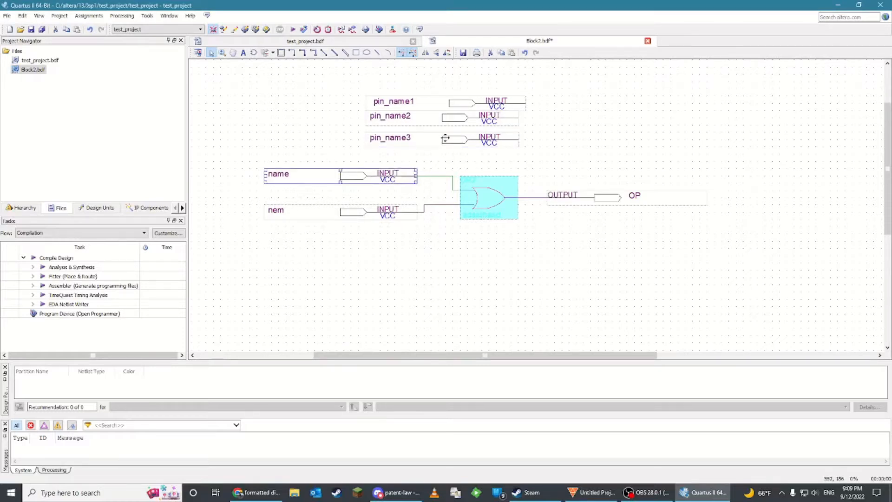
pyautogui.click(422, 103)
pyautogui.click(430, 119)
pyautogui.click(432, 137)
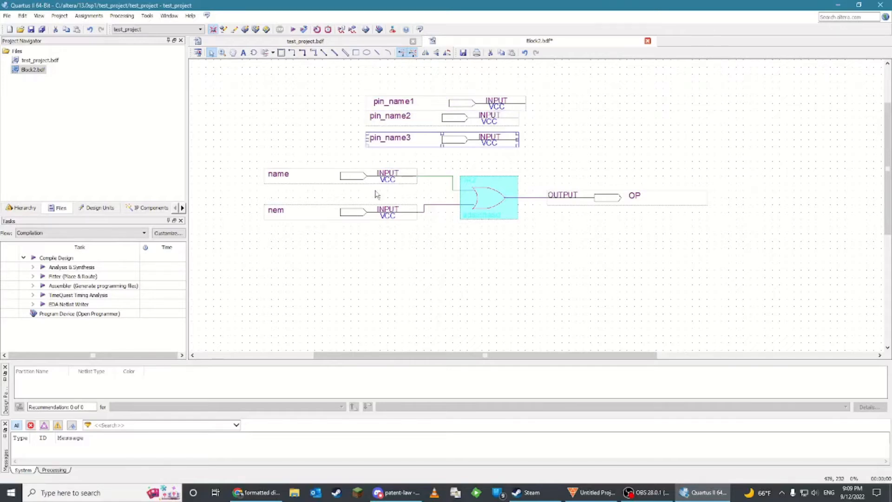
pyautogui.doubleClick(288, 172)
pyautogui.click(284, 176)
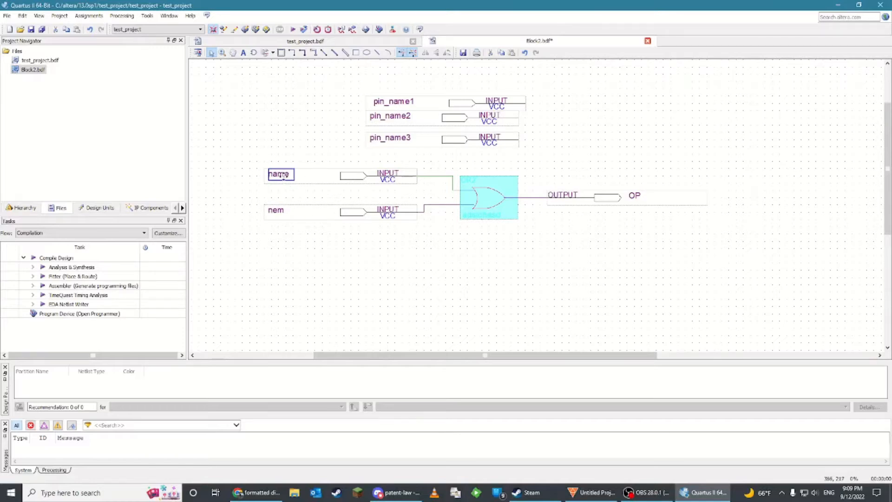
pyautogui.doubleClick(284, 176)
pyautogui.write('A')
pyautogui.press('Tab')
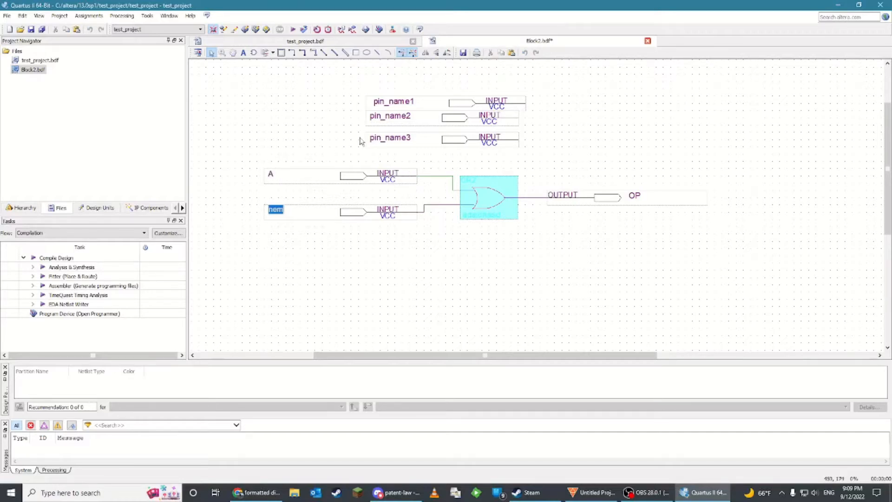
pyautogui.write('B')
pyautogui.press('Return')
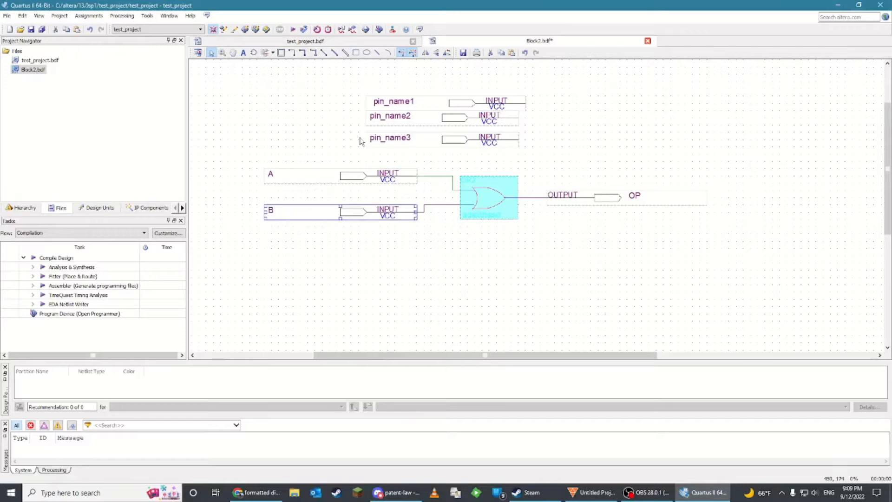
# Rename the three new input pins to help, me and please
pyautogui.doubleClick(398, 101)
pyautogui.doubleClick(397, 101)
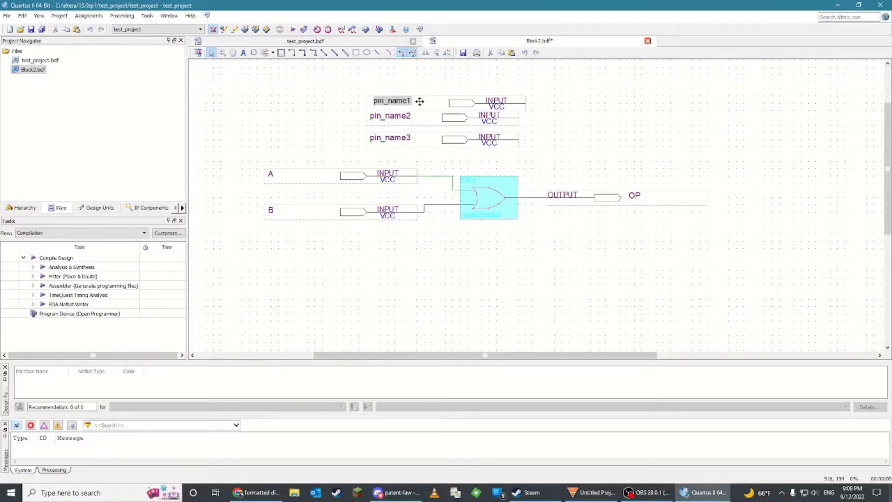
pyautogui.press('BackSpace')
pyautogui.press('BackSpace')
pyautogui.press('BackSpace')
pyautogui.press('BackSpace')
pyautogui.press('BackSpace')
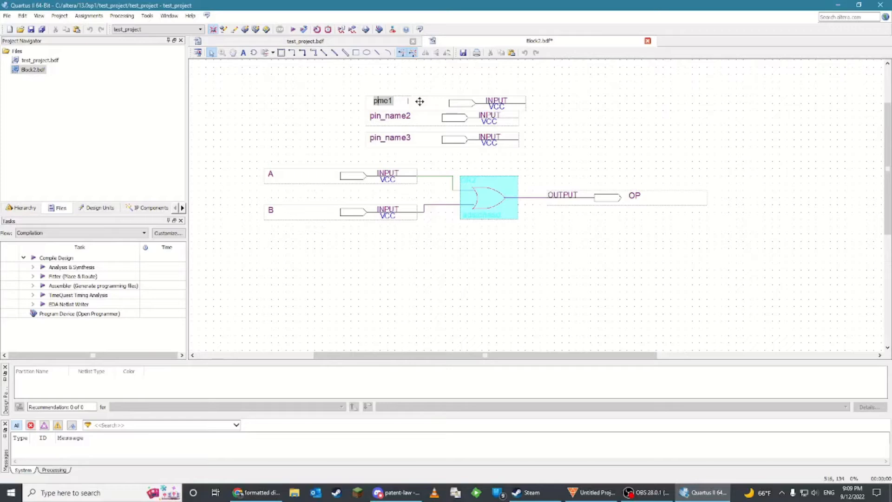
pyautogui.press('Delete')
pyautogui.press('Delete')
pyautogui.press('Delete')
pyautogui.press('Tab')
pyautogui.write('me')
pyautogui.press('Tab')
pyautogui.write('please')
pyautogui.press('Tab')
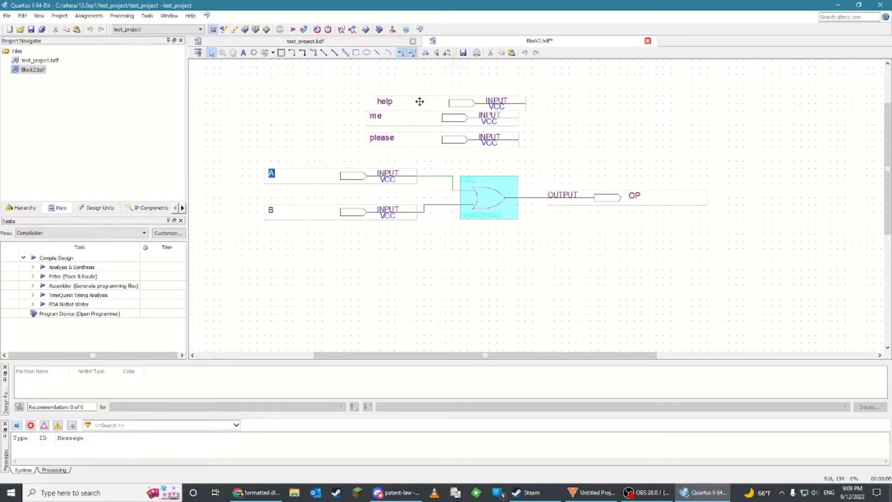
# Select the three new input pins together and delete them
pyautogui.click(674, 103)
pyautogui.moveTo(524, 158); pyautogui.dragTo(352, 82)
pyautogui.press('Delete')
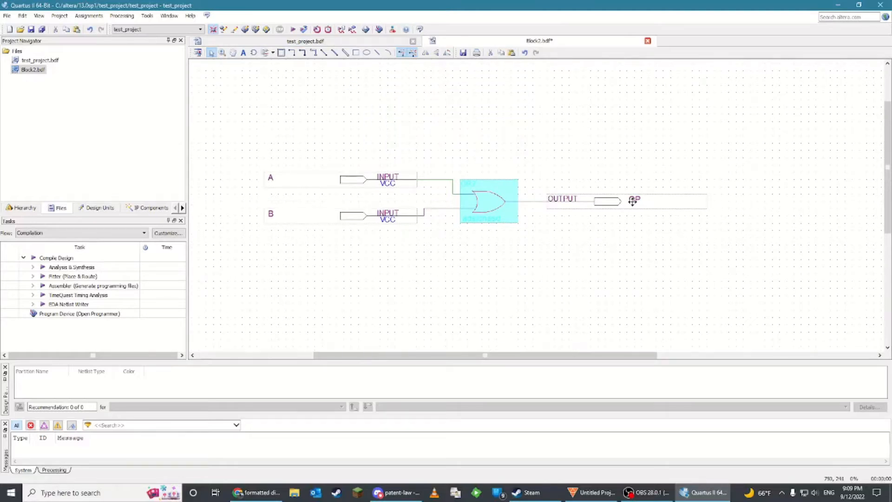
# Move input pin A slightly to the left
pyautogui.moveTo(313, 179); pyautogui.dragTo(275, 179)
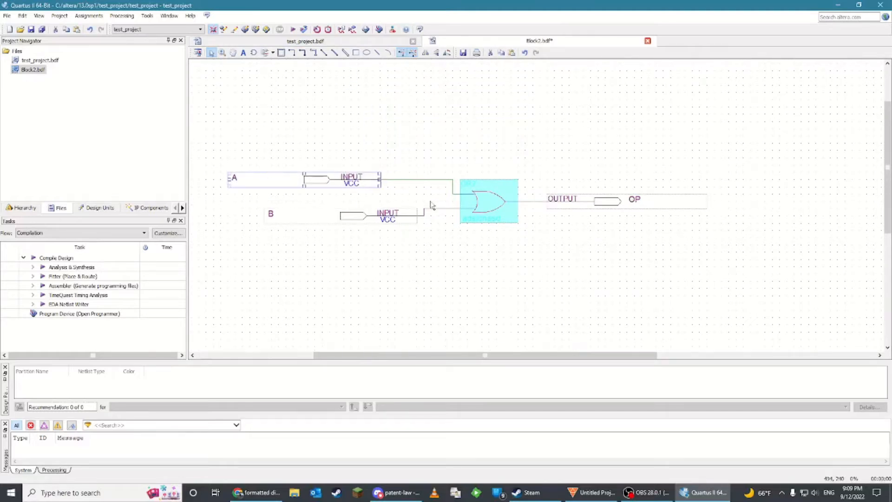
pyautogui.scroll(2, 461, 239)
pyautogui.scroll(-2, 462, 240)
pyautogui.rightClick(431, 171)
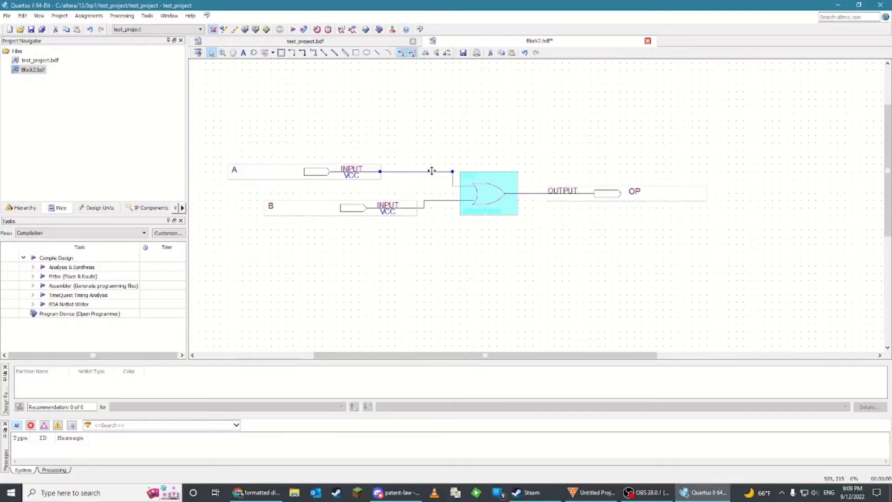
pyautogui.click(508, 376)
pyautogui.click(362, 163)
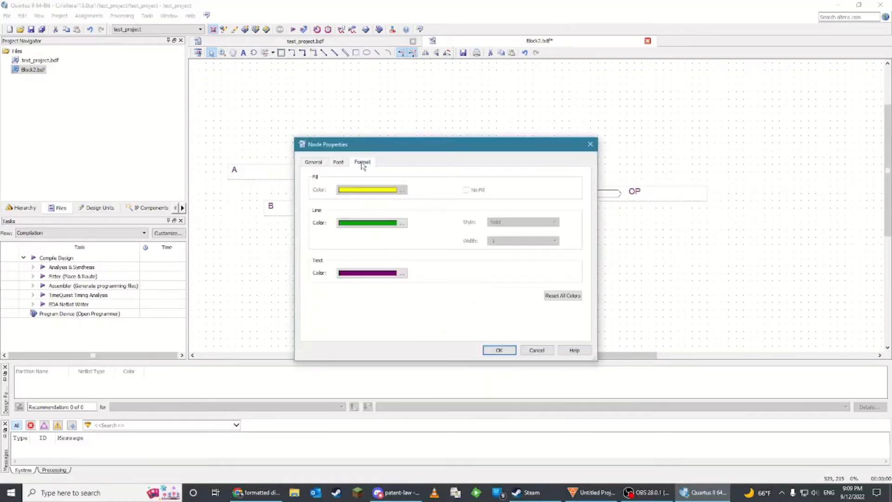
pyautogui.click(365, 225)
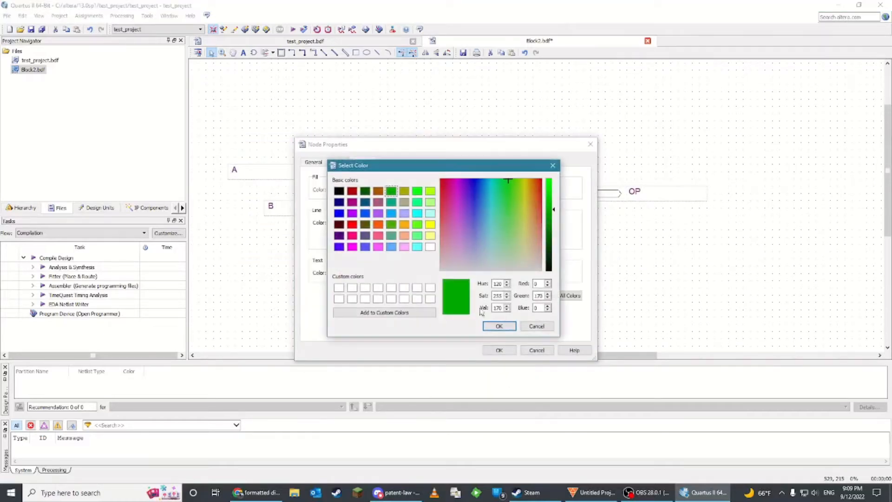
pyautogui.click(553, 166)
pyautogui.click(590, 144)
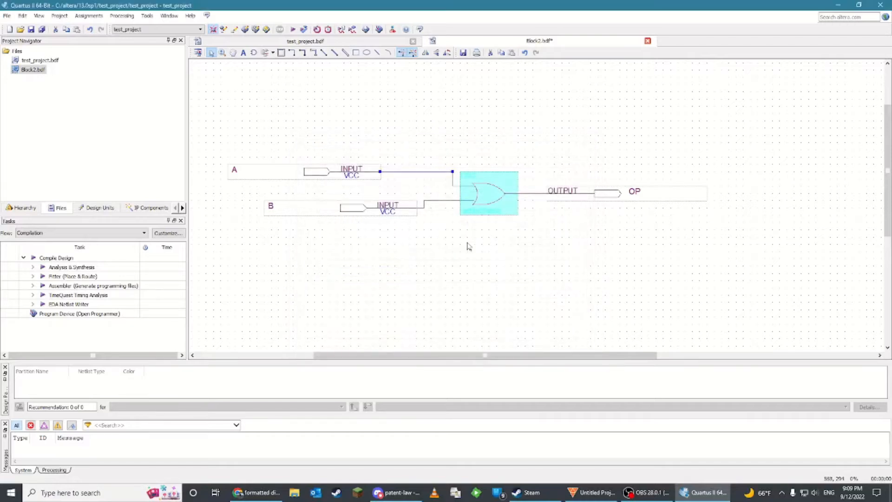
# Rename the OR gate's instance label to inst
pyautogui.keyDown('ctrl'); pyautogui.scroll(5, 508, 223); pyautogui.keyUp('ctrl')
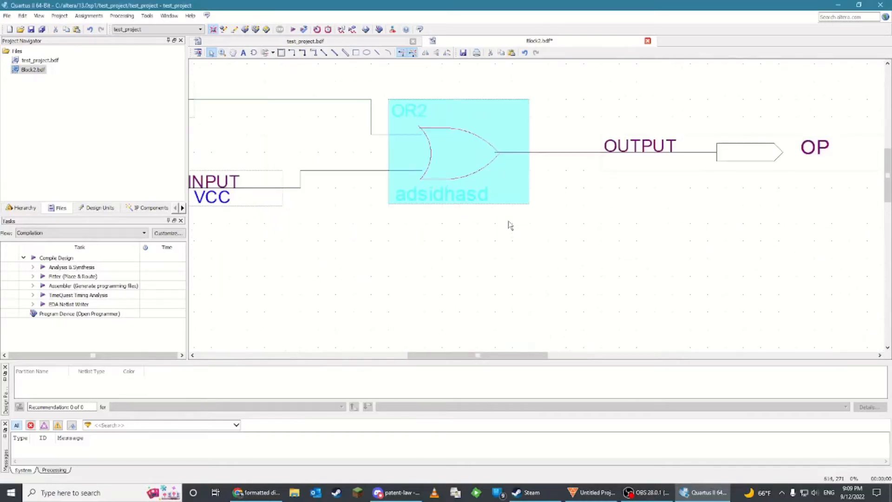
pyautogui.scroll(2, 343, 239)
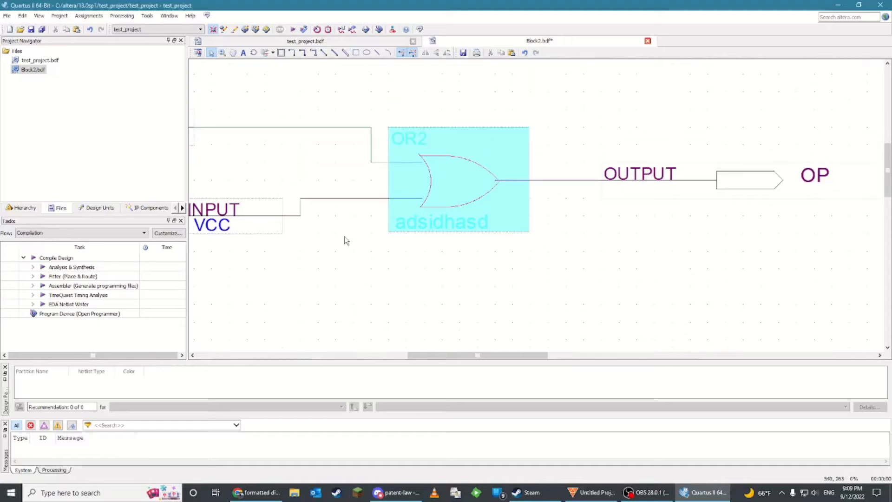
pyautogui.click(420, 222)
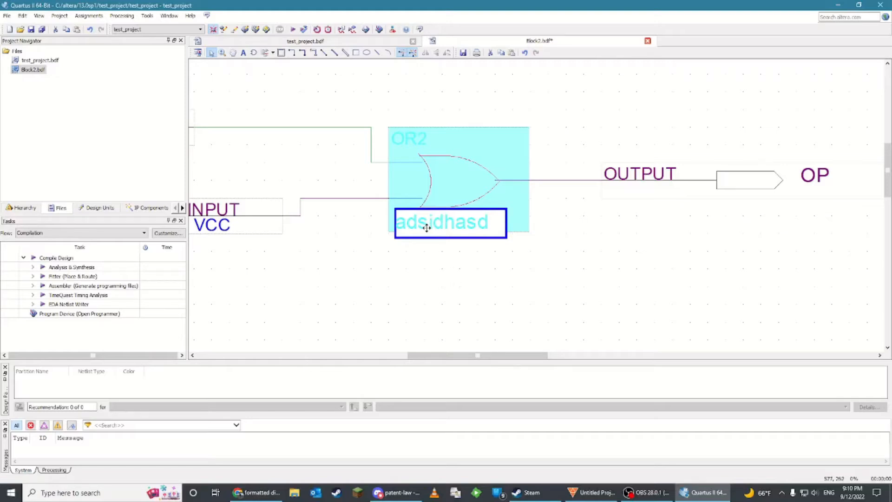
pyautogui.scroll(1, 427, 230)
pyautogui.doubleClick(444, 258)
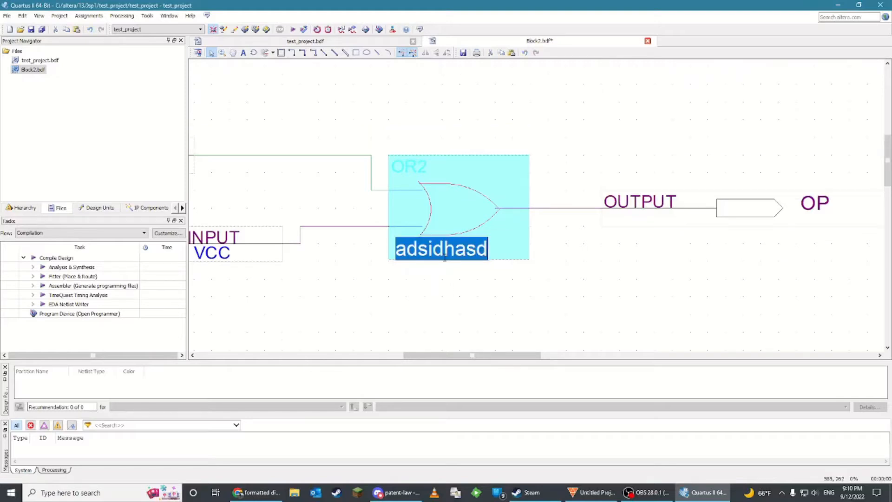
pyautogui.write('inst')
pyautogui.click(484, 257)
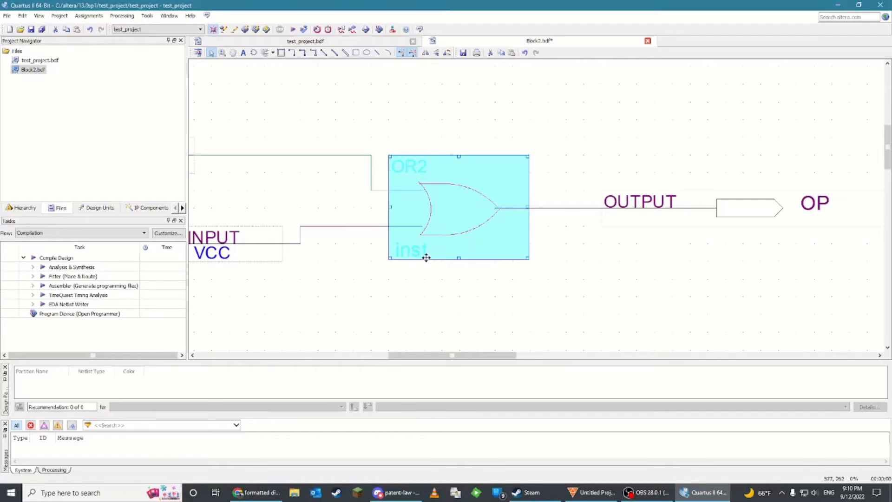
# Insert a vcc symbol above the OR gate
pyautogui.scroll(1, 554, 249)
pyautogui.doubleClick(731, 144)
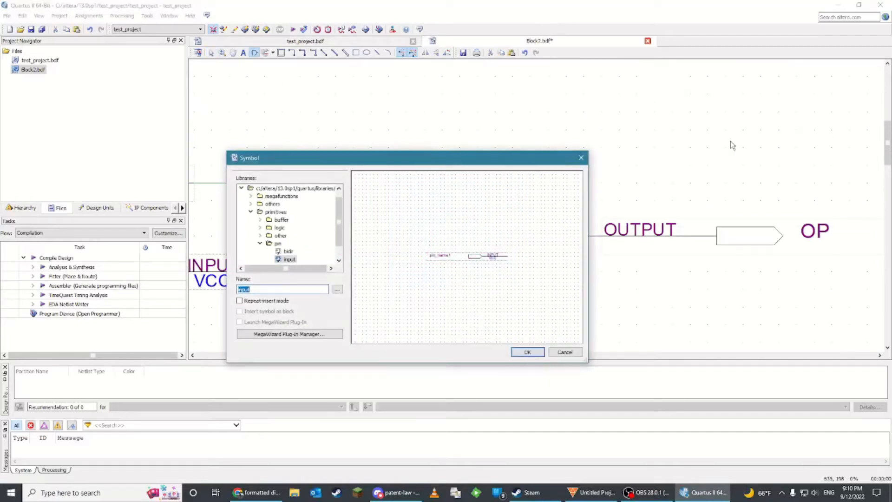
pyautogui.write('vcc')
pyautogui.press('Return')
pyautogui.click(506, 92)
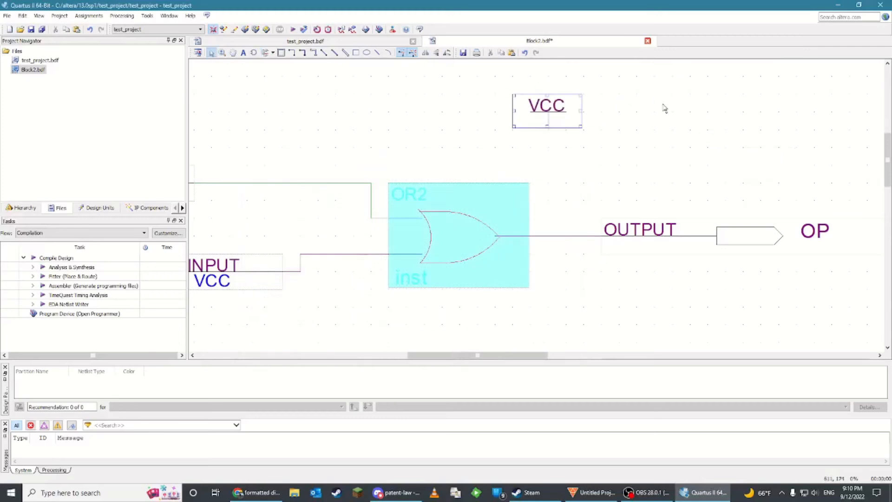
# Insert a gnd symbol to the right of the VCC symbol
pyautogui.write('gnd')
pyautogui.press('Return')
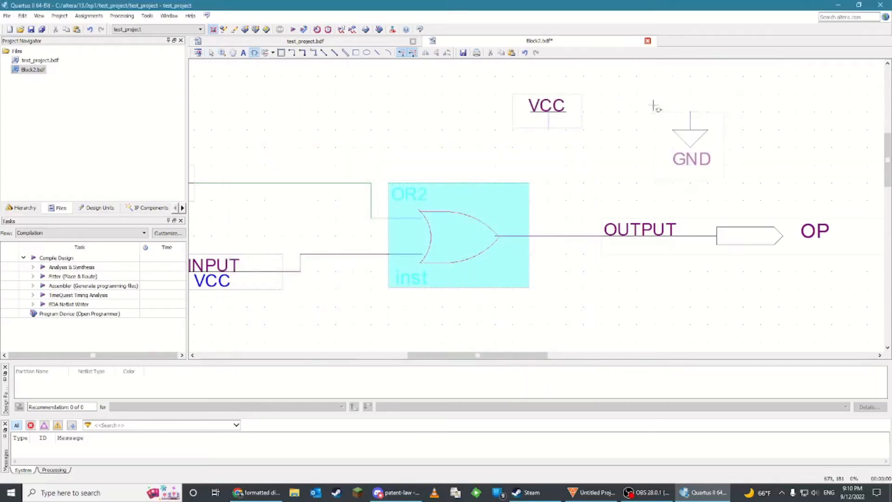
pyautogui.click(655, 110)
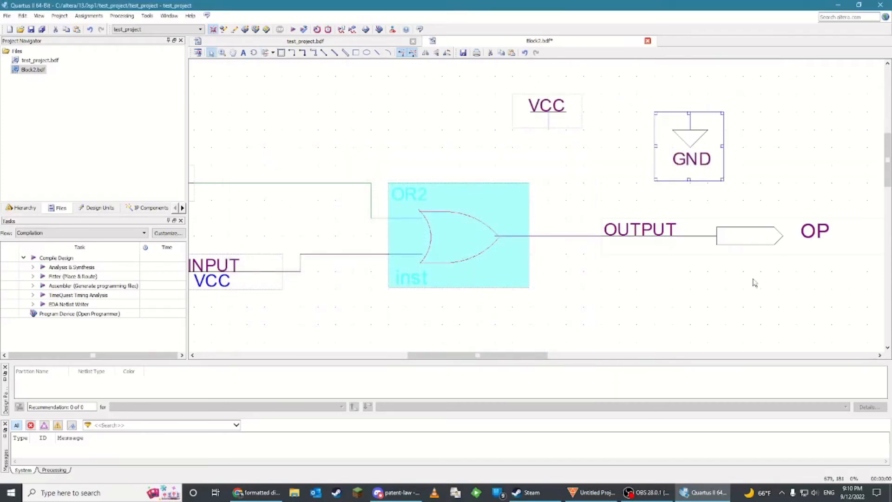
# Inspect the instance names of the VCC and GND symbols and the OR gate
pyautogui.click(550, 109)
pyautogui.click(689, 129)
pyautogui.click(500, 129)
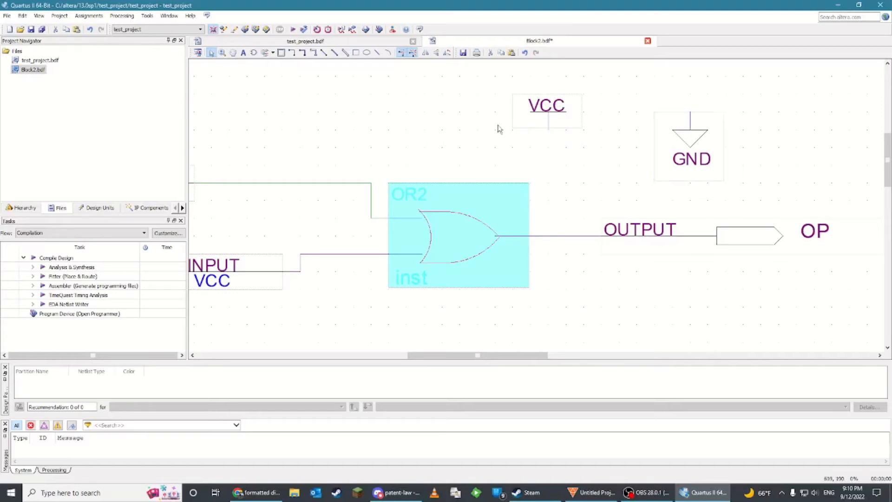
pyautogui.click(529, 116)
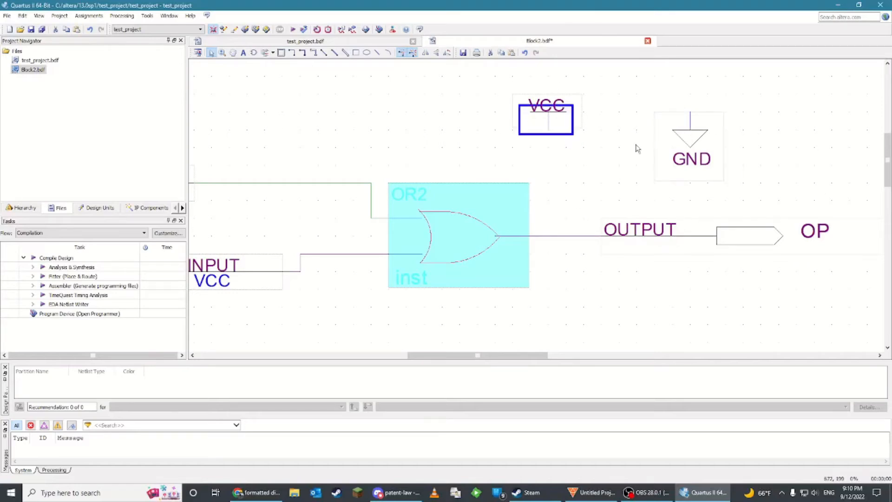
pyautogui.doubleClick(532, 124)
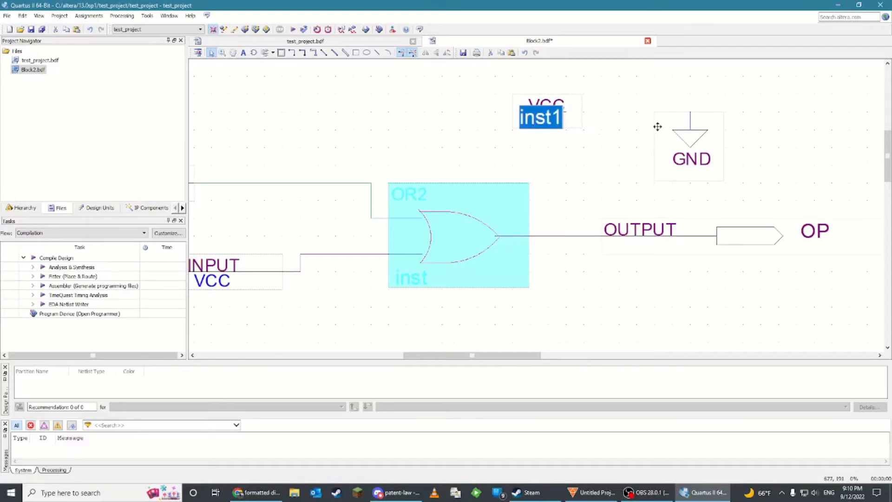
pyautogui.doubleClick(688, 180)
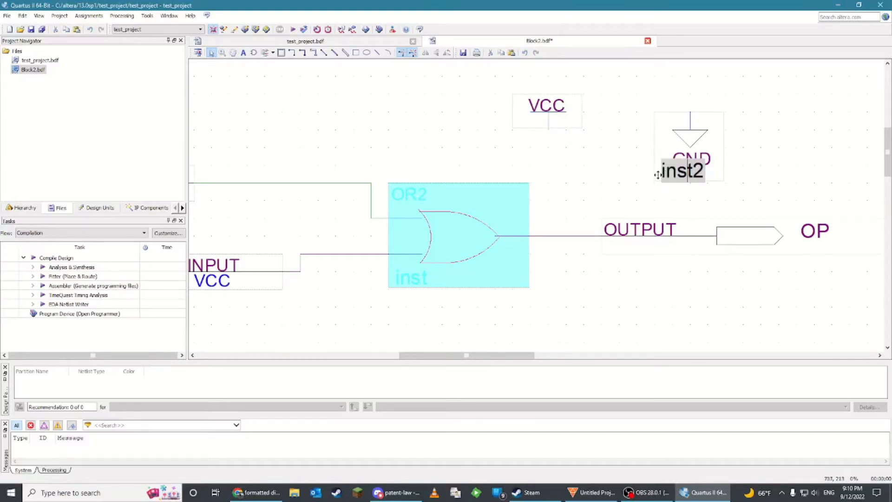
pyautogui.click(578, 173)
pyautogui.click(469, 237)
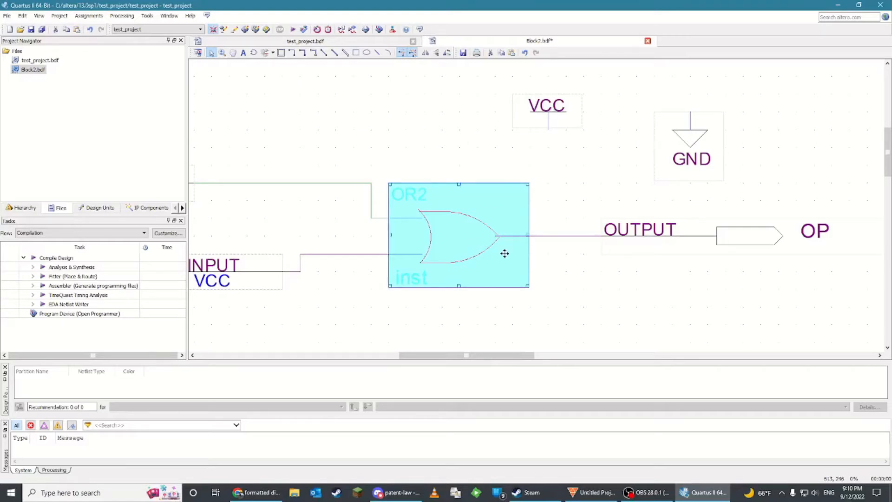
# Connect the VCC symbol with a wire to the input A line
pyautogui.doubleClick(534, 126)
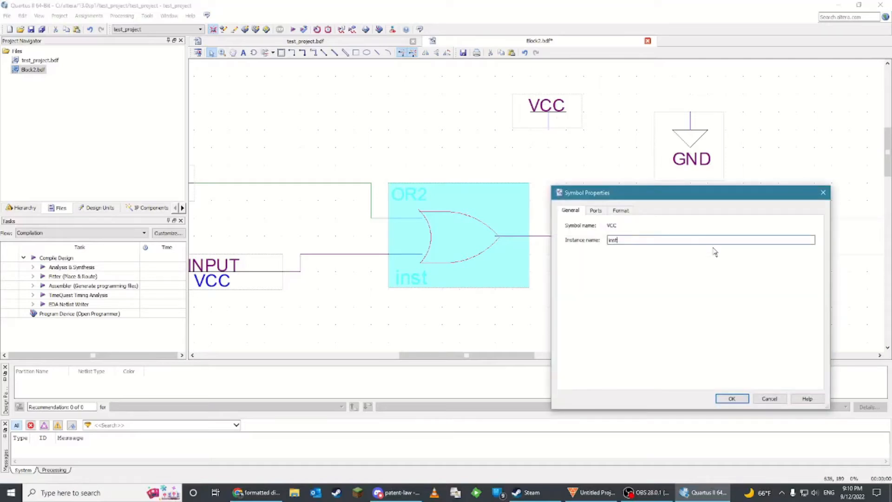
pyautogui.click(739, 403)
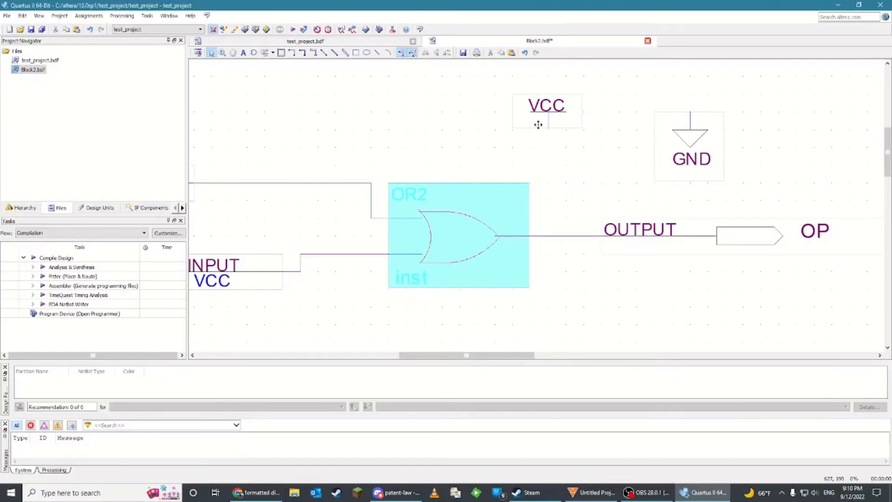
pyautogui.moveTo(549, 131)
pyautogui.mouseDown()
pyautogui.moveTo(282, 163)
pyautogui.moveTo(282, 183)
pyautogui.mouseUp()
# Start compilation, saving Block2.bdf when asked, and select the first error message
pyautogui.click(293, 30)
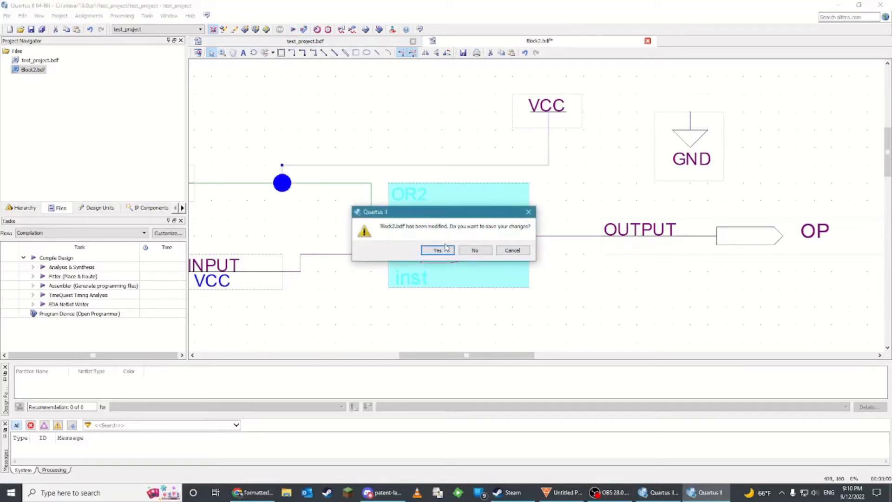
pyautogui.click(437, 250)
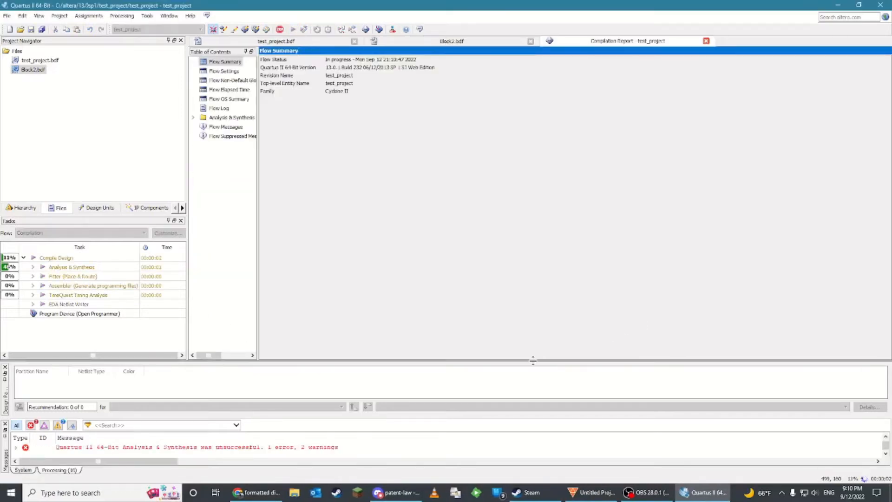
pyautogui.click(505, 251)
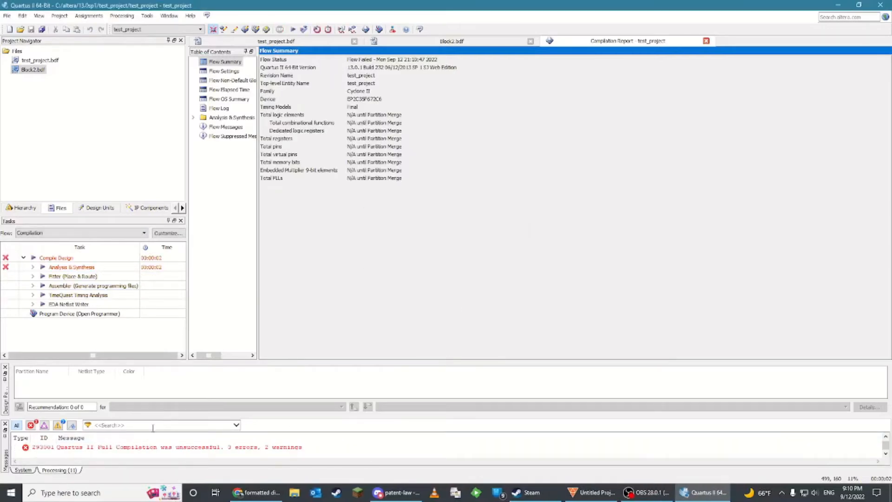
pyautogui.scroll(4, 132, 453)
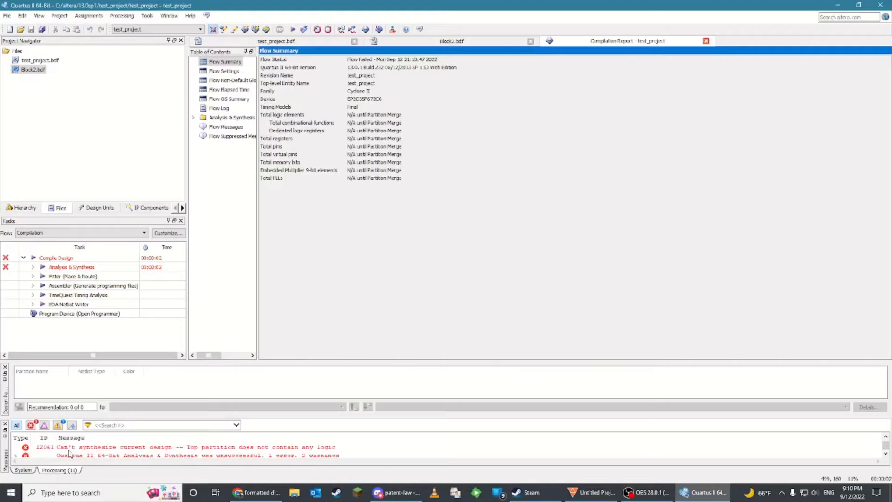
pyautogui.click(201, 449)
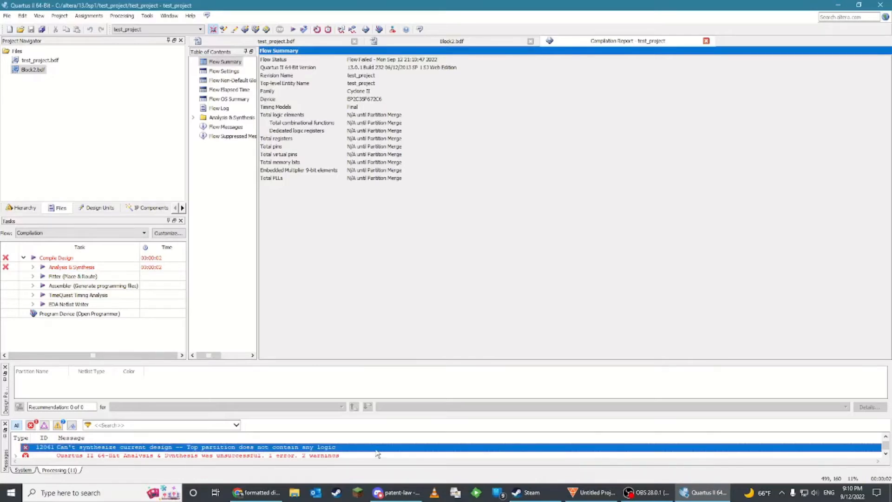
# Open test_project.bdf and set Block2.bdf as the project's top-level entity
pyautogui.doubleClick(39, 60)
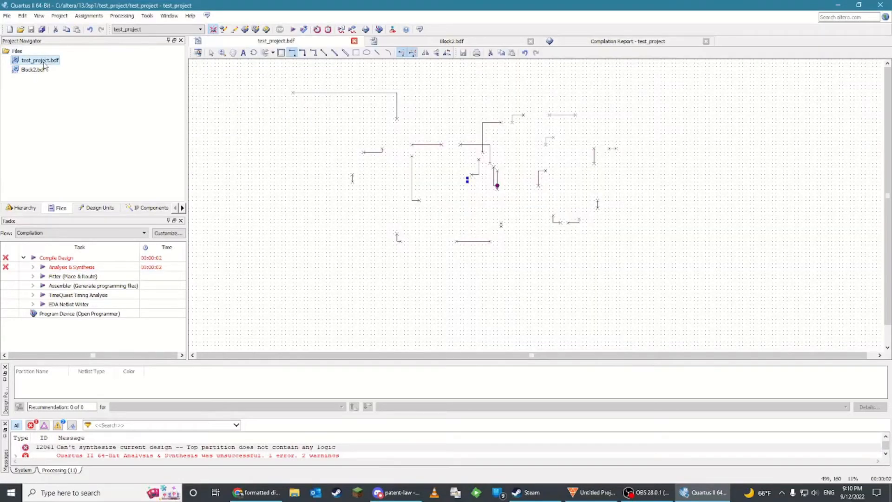
pyautogui.rightClick(36, 69)
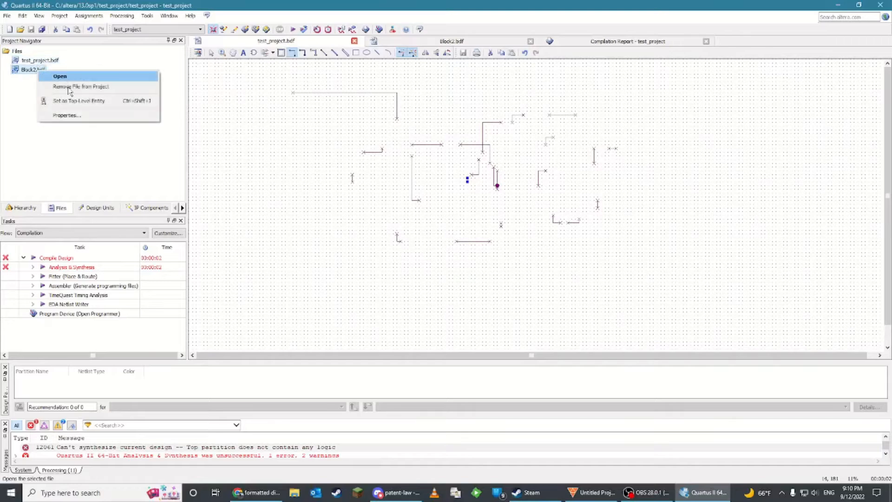
pyautogui.click(71, 102)
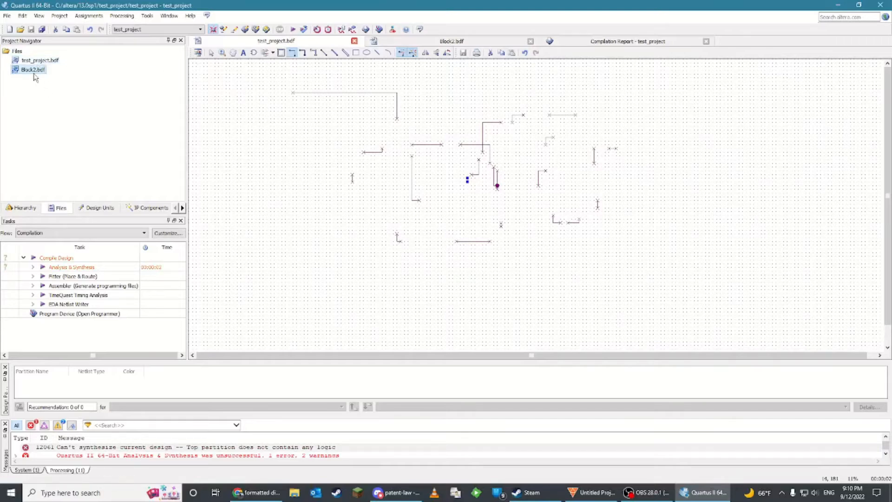
# Run analysis and synthesis, dismiss the result, and locate the first error message in Block2.bdf
pyautogui.click(294, 30)
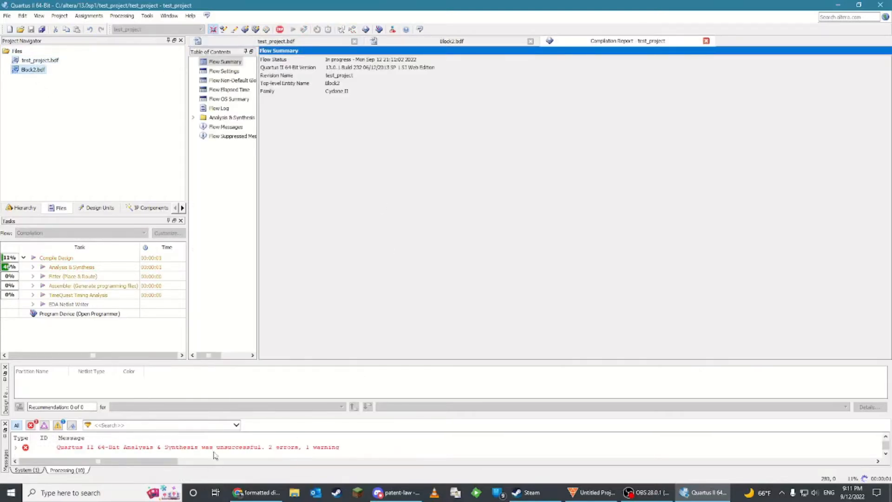
pyautogui.click(503, 252)
pyautogui.scroll(2, 262, 446)
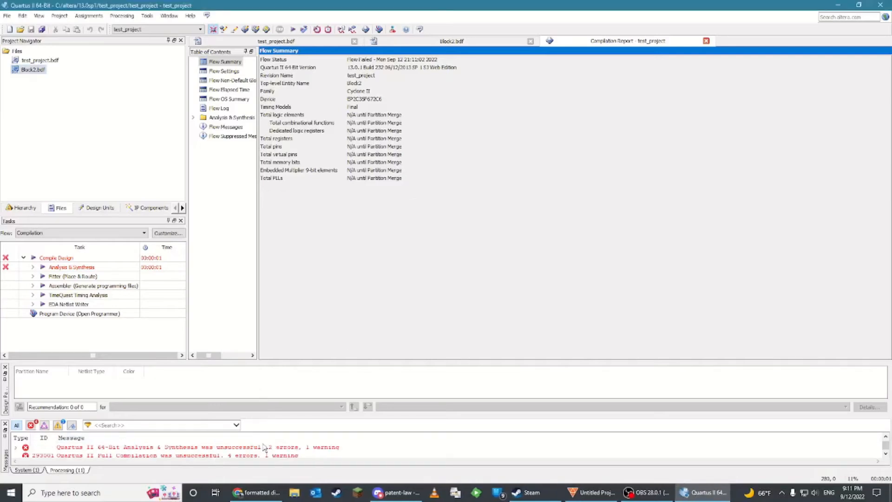
pyautogui.scroll(1, 219, 451)
pyautogui.click(156, 448)
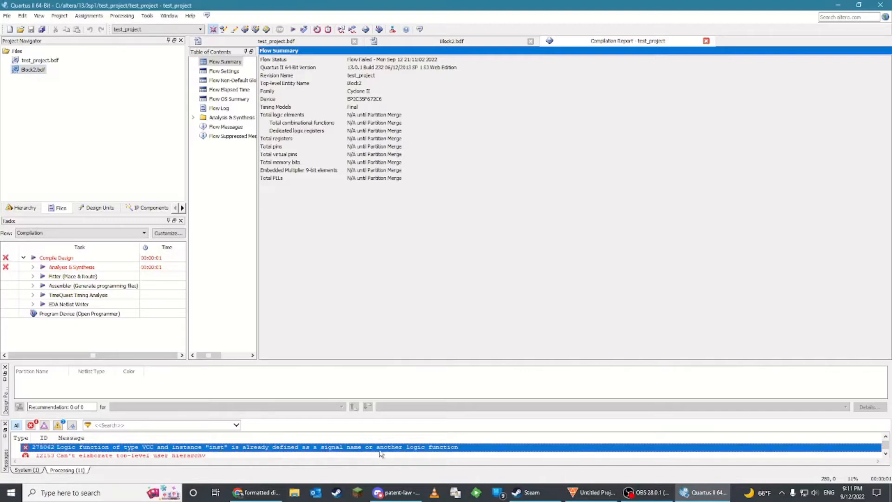
pyautogui.doubleClick(246, 448)
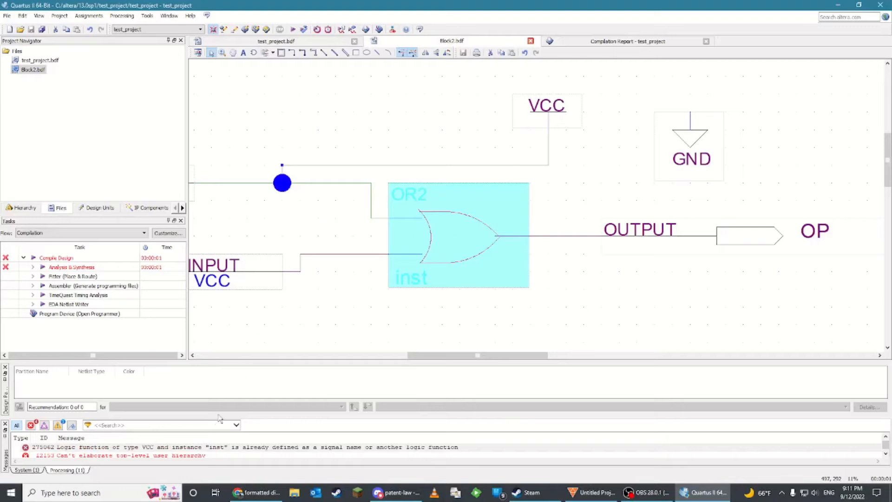
# Delete the VCC symbol together with its wire and stub connecting to the input A line
pyautogui.click(323, 239)
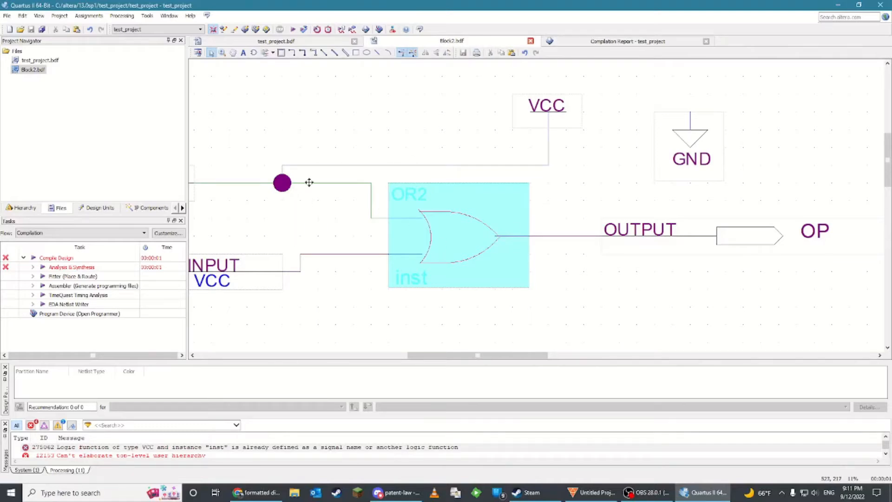
pyautogui.click(505, 165)
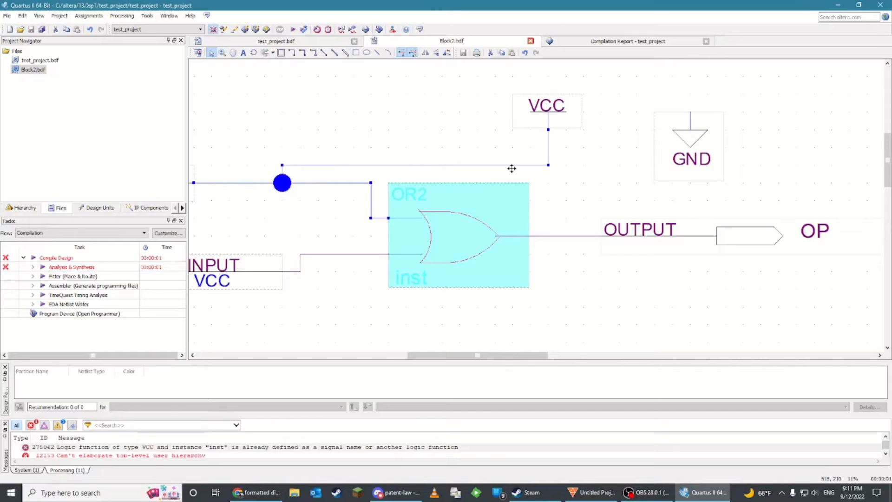
pyautogui.click(528, 165)
pyautogui.press('Delete')
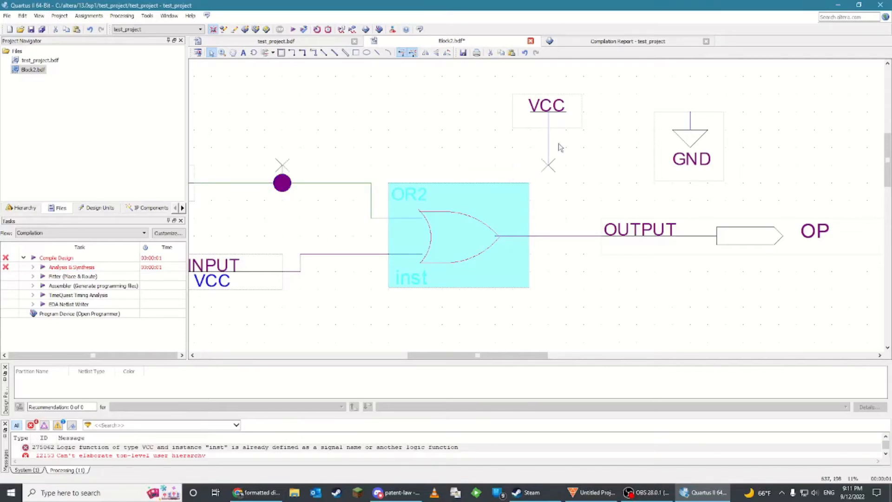
pyautogui.click(549, 120)
pyautogui.press('Delete')
pyautogui.click(281, 177)
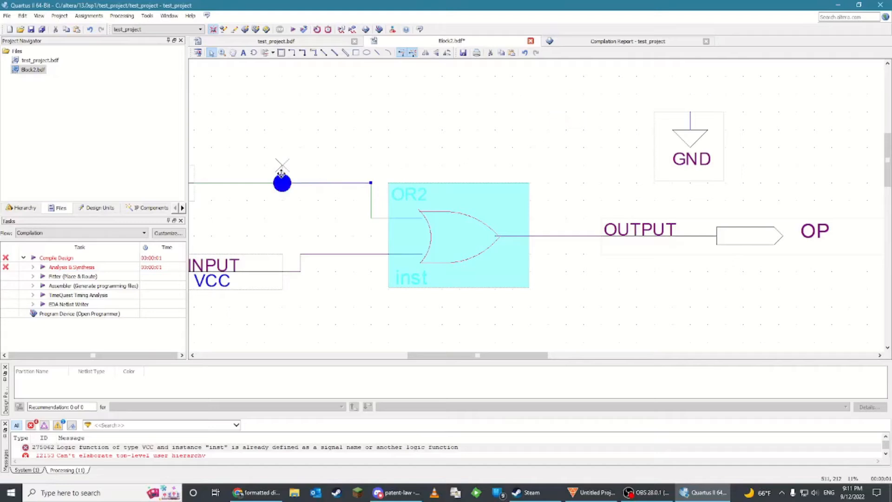
pyautogui.click(326, 136)
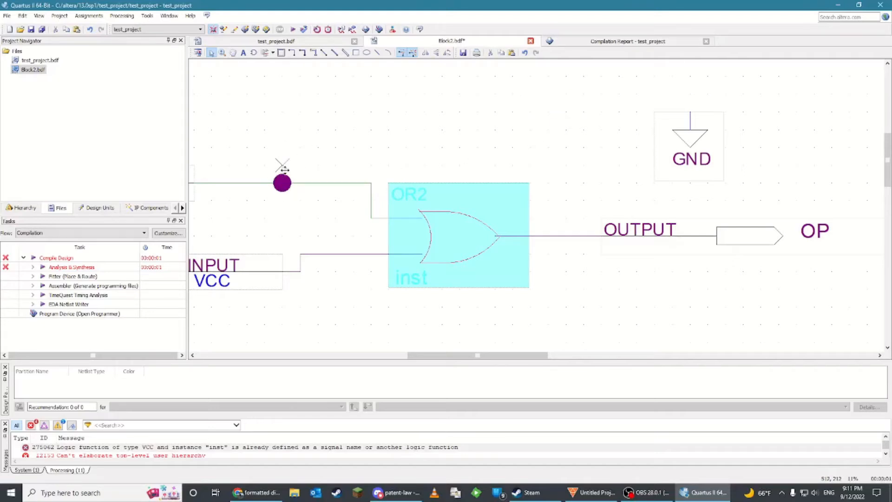
pyautogui.click(284, 168)
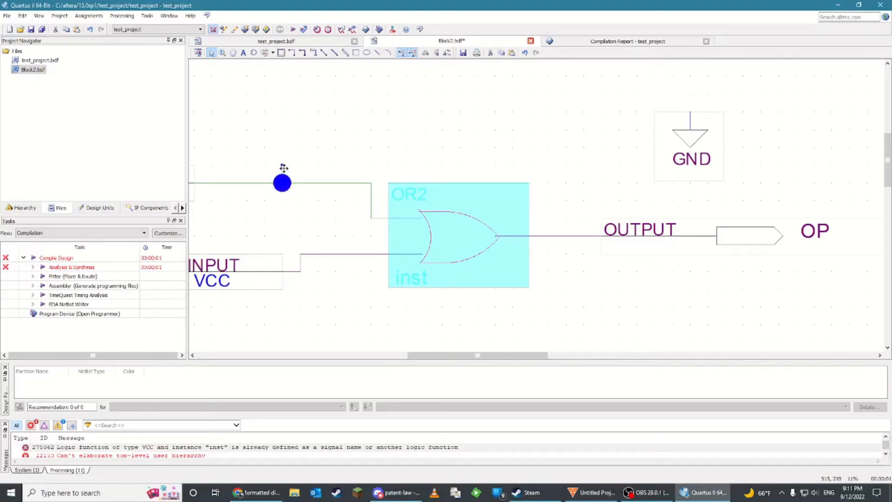
pyautogui.press('Delete')
# Draw wires joining the A and B input lines to each other and to the OR gate's output line
pyautogui.click(292, 52)
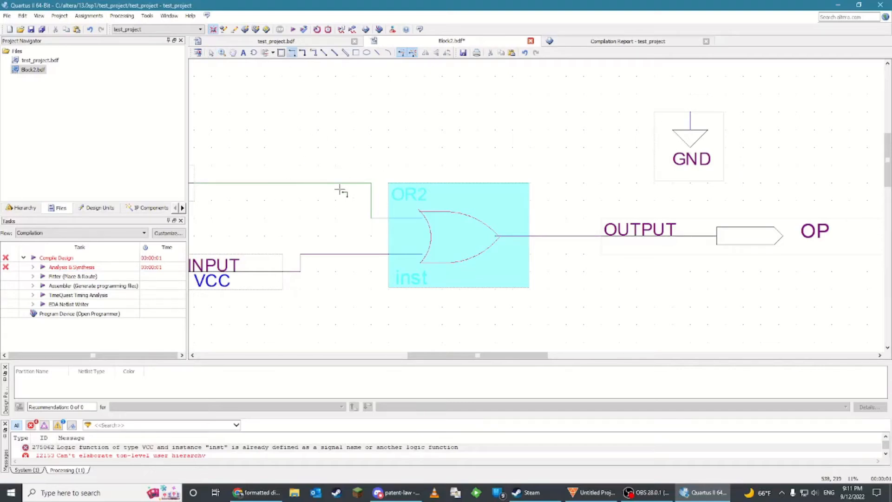
pyautogui.moveTo(336, 183); pyautogui.dragTo(335, 254)
pyautogui.moveTo(339, 179)
pyautogui.mouseDown()
pyautogui.moveTo(498, 147)
pyautogui.moveTo(571, 148)
pyautogui.moveTo(571, 232)
pyautogui.mouseUp()
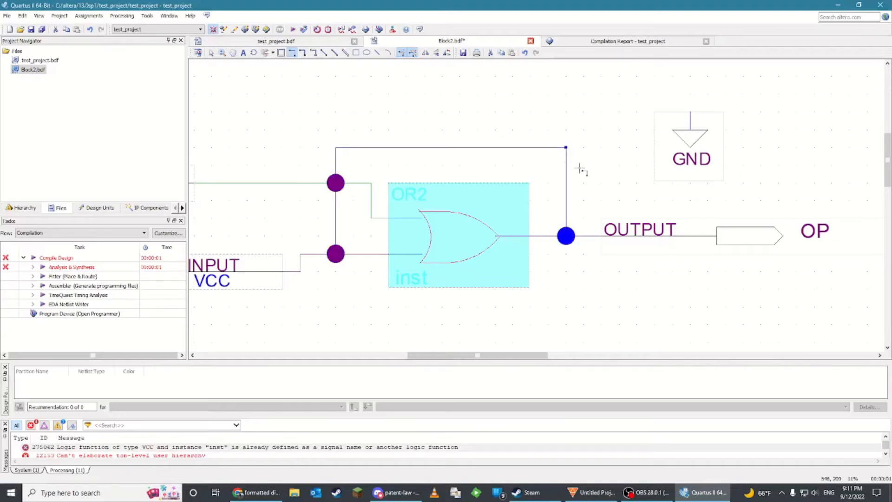
pyautogui.press('Escape')
# Compile the project again, saving Block2.bdf, and locate the first error message in the schematic
pyautogui.click(304, 28)
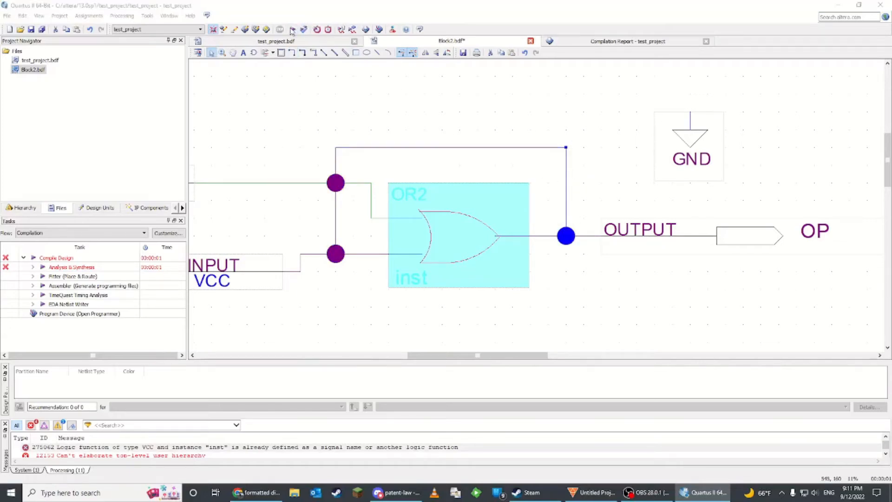
pyautogui.click(438, 251)
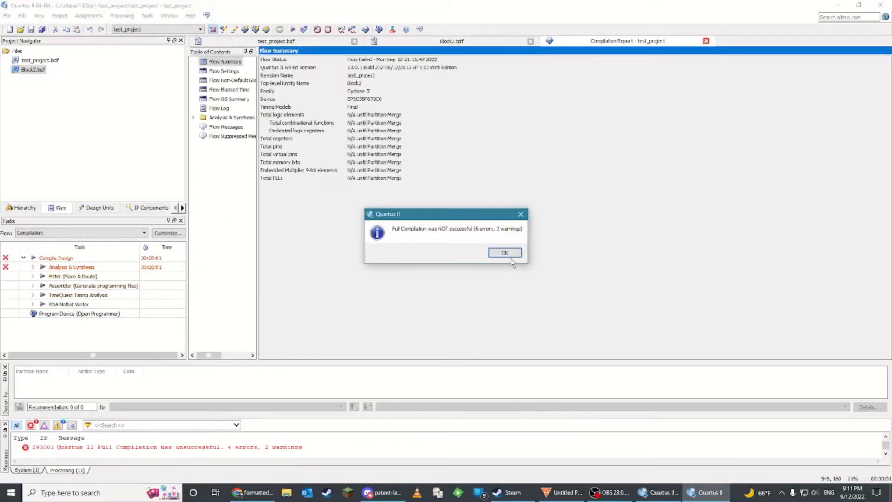
pyautogui.click(505, 252)
pyautogui.scroll(3, 267, 449)
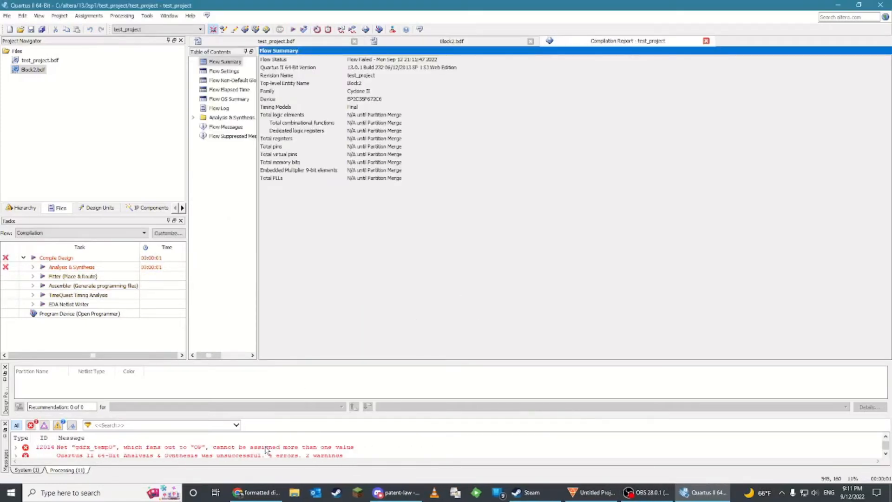
pyautogui.click(77, 447)
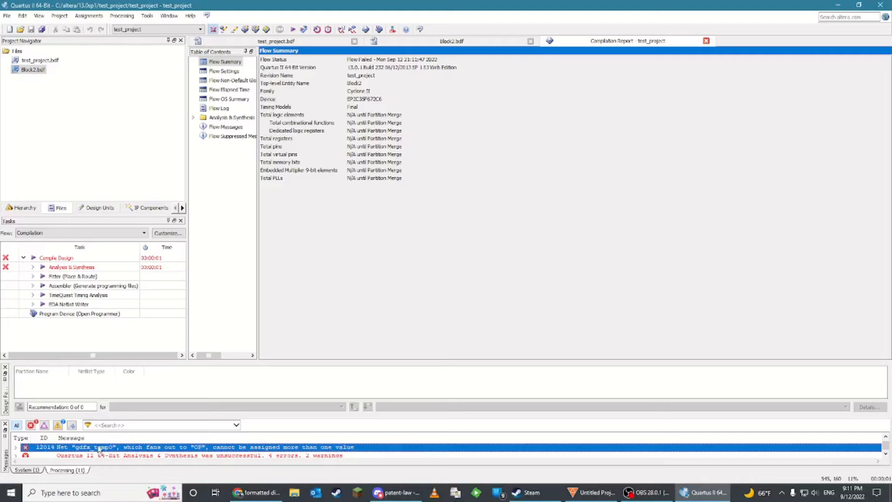
pyautogui.doubleClick(197, 449)
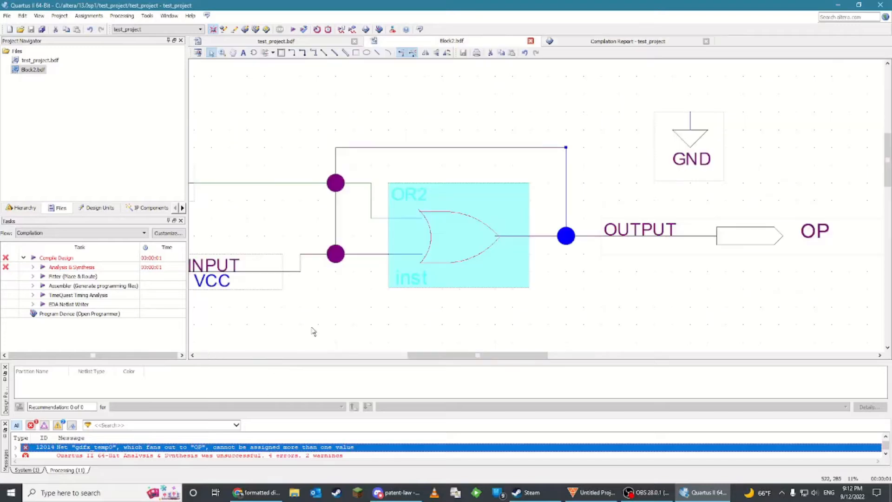
# Inspect the OR gate, the output pin and the connected wires by selecting them
pyautogui.click(607, 194)
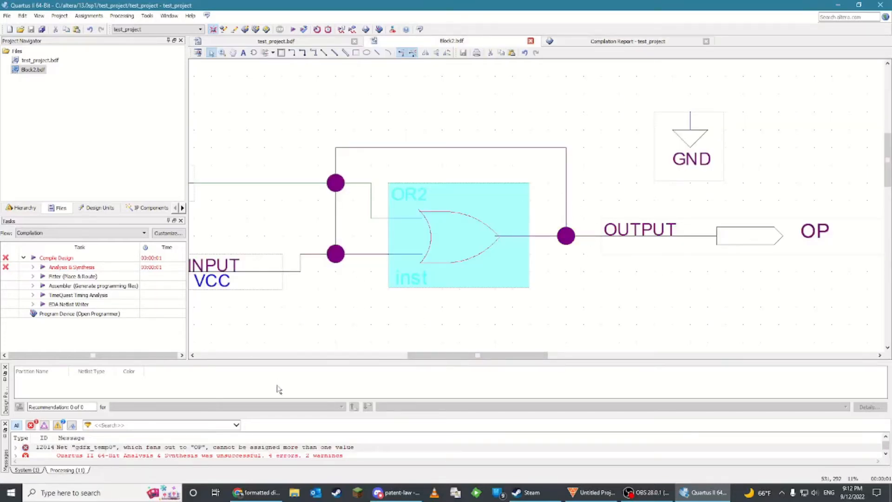
pyautogui.click(234, 455)
pyautogui.click(463, 286)
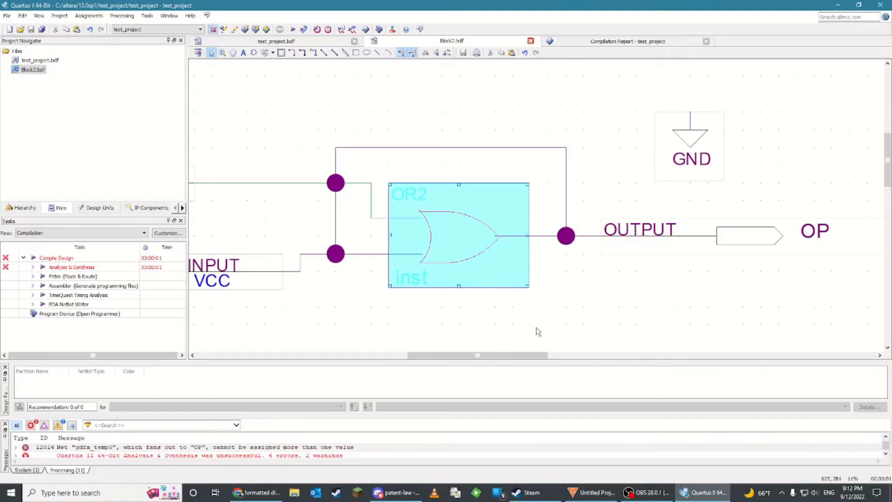
pyautogui.click(539, 332)
pyautogui.click(715, 221)
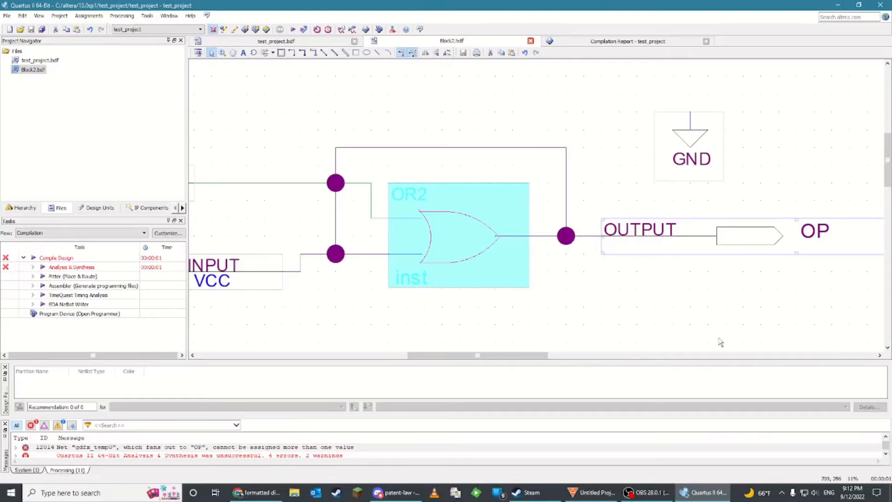
pyautogui.click(582, 240)
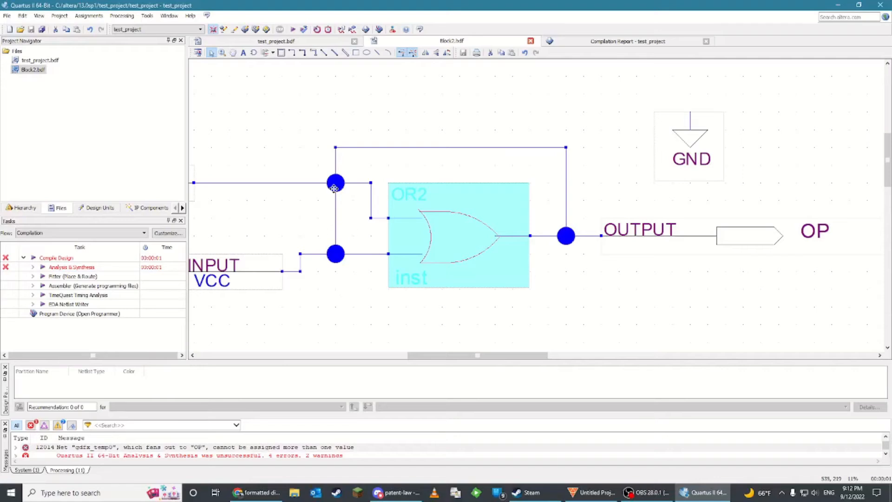
pyautogui.click(336, 224)
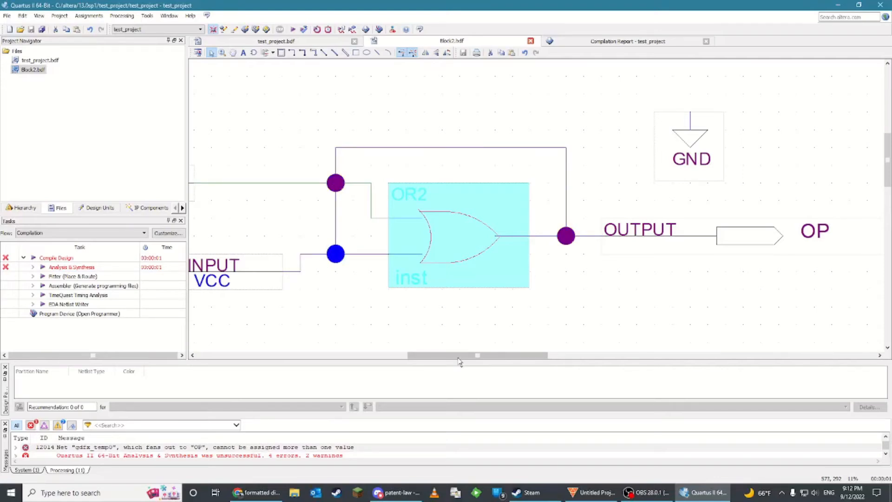
# Delete the added wires joining the input lines together and to the output line
pyautogui.moveTo(458, 357); pyautogui.dragTo(423, 358)
pyautogui.click(265, 192)
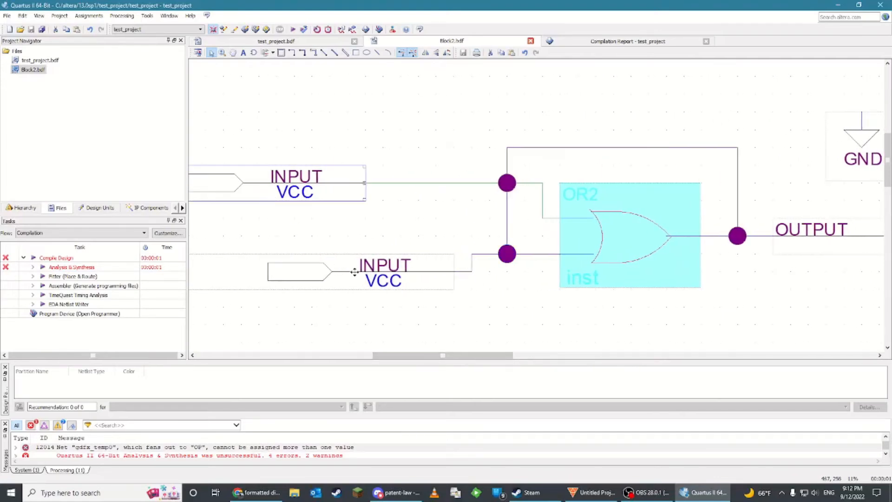
pyautogui.moveTo(354, 272); pyautogui.dragTo(371, 276)
pyautogui.moveTo(453, 357); pyautogui.dragTo(530, 363)
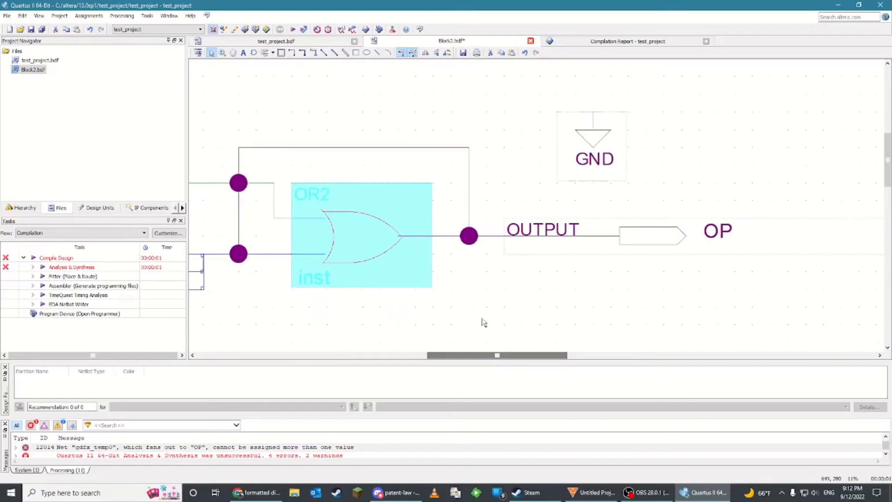
pyautogui.click(548, 239)
pyautogui.click(265, 148)
pyautogui.press('Delete')
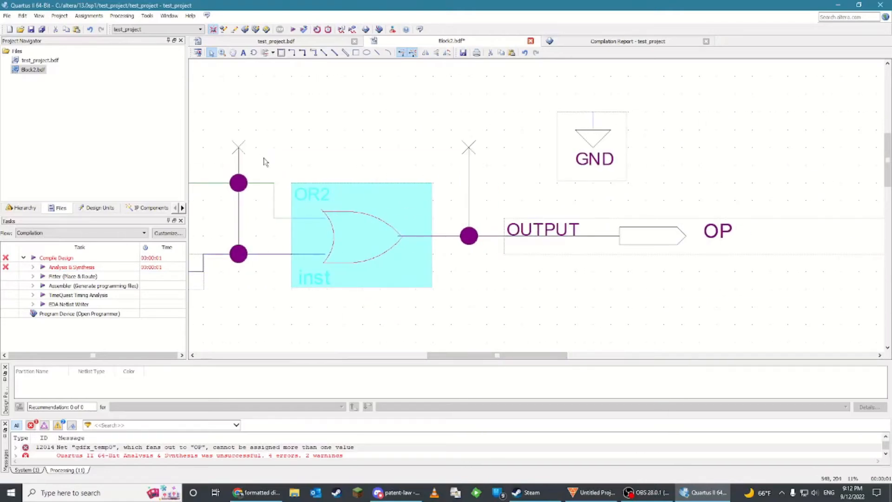
pyautogui.click(238, 217)
pyautogui.press('Delete')
pyautogui.click(238, 162)
pyautogui.press('Delete')
pyautogui.click(465, 174)
pyautogui.press('Delete')
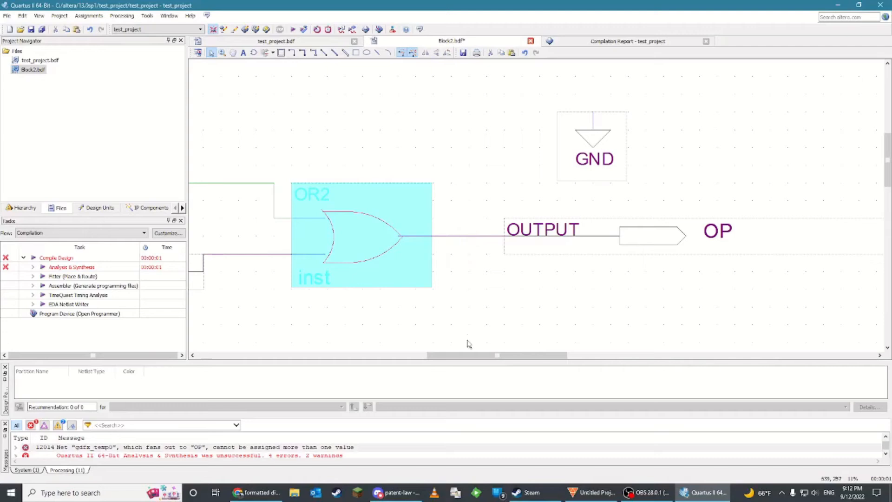
# Delete the GND symbol from the schematic
pyautogui.moveTo(466, 355); pyautogui.dragTo(436, 356)
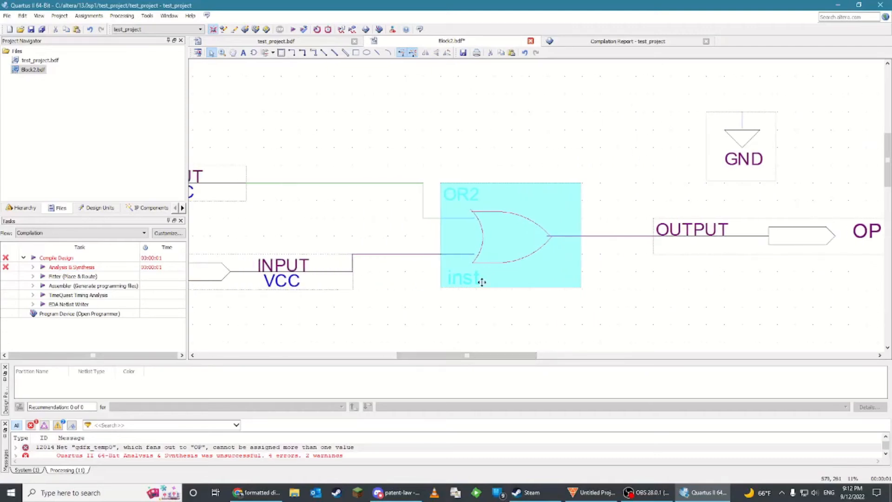
pyautogui.keyDown('ctrl'); pyautogui.scroll(-3, 481, 282); pyautogui.keyUp('ctrl')
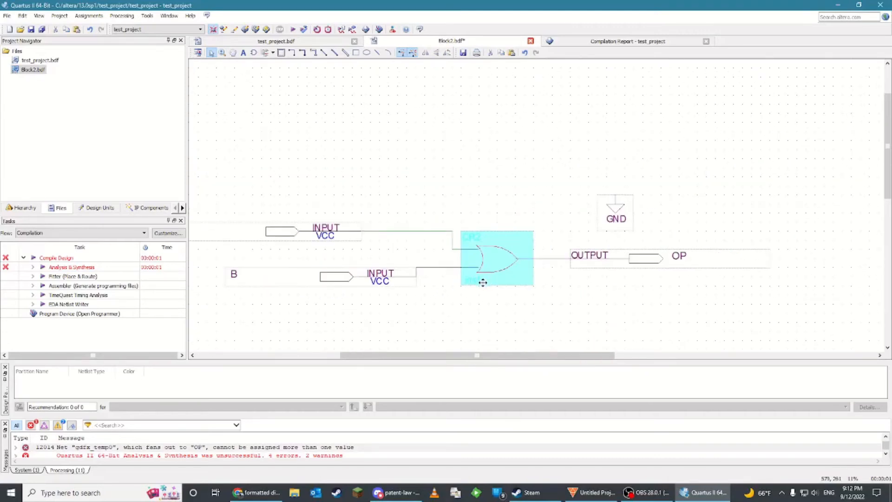
pyautogui.keyDown('ctrl'); pyautogui.scroll(-1, 483, 282); pyautogui.keyUp('ctrl')
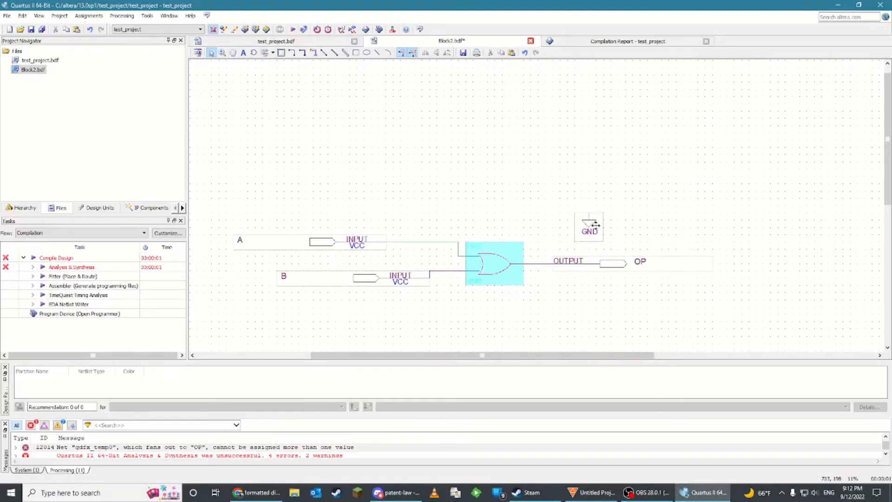
pyautogui.click(590, 230)
pyautogui.press('Delete')
# Switch to test_project.bdf and delete all of its contents
pyautogui.click(299, 42)
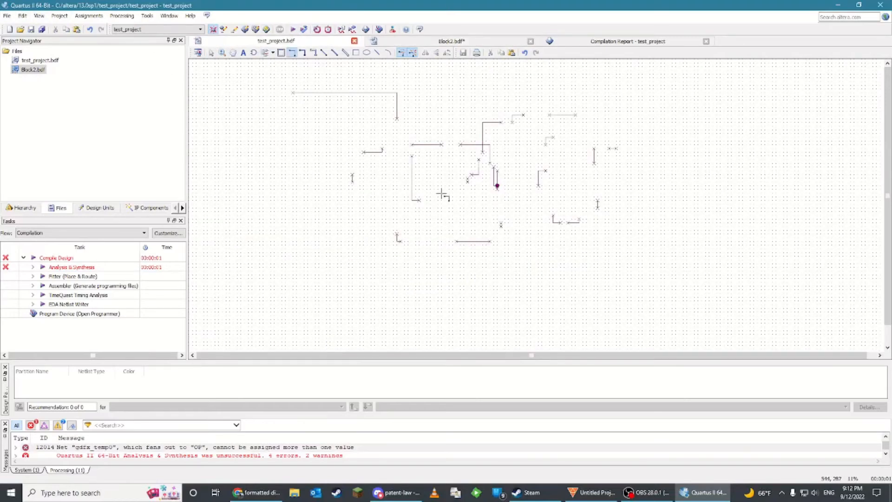
pyautogui.moveTo(684, 322); pyautogui.dragTo(623, 259)
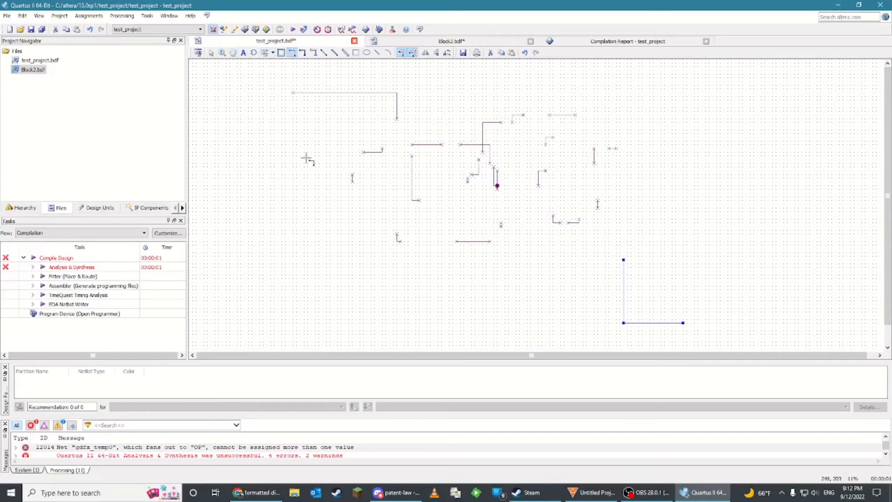
pyautogui.hotkey('ctrl', 'a')
pyautogui.press('Delete')
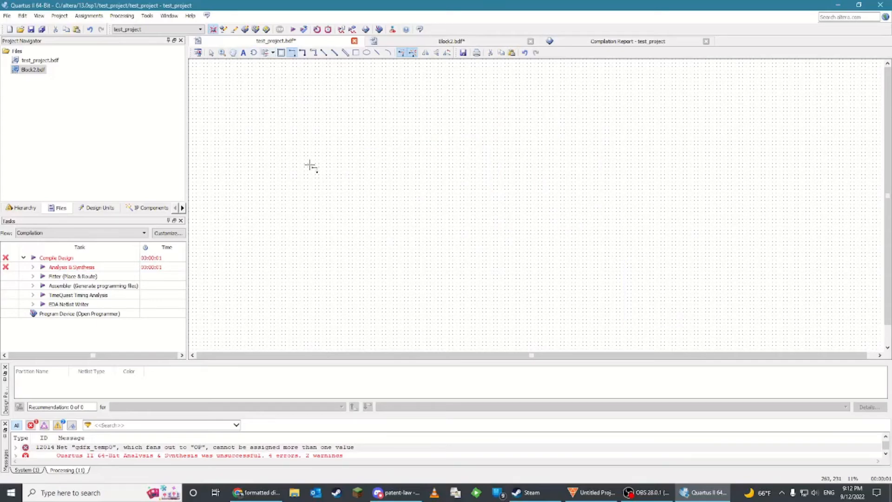
# Create a symbol file for Block2.bdf, replacing the existing Block2.bsf
pyautogui.click(453, 41)
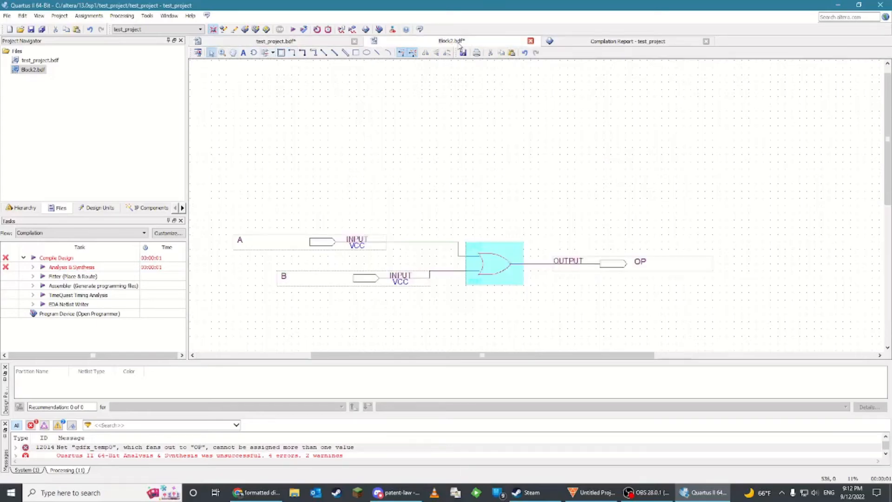
pyautogui.click(7, 15)
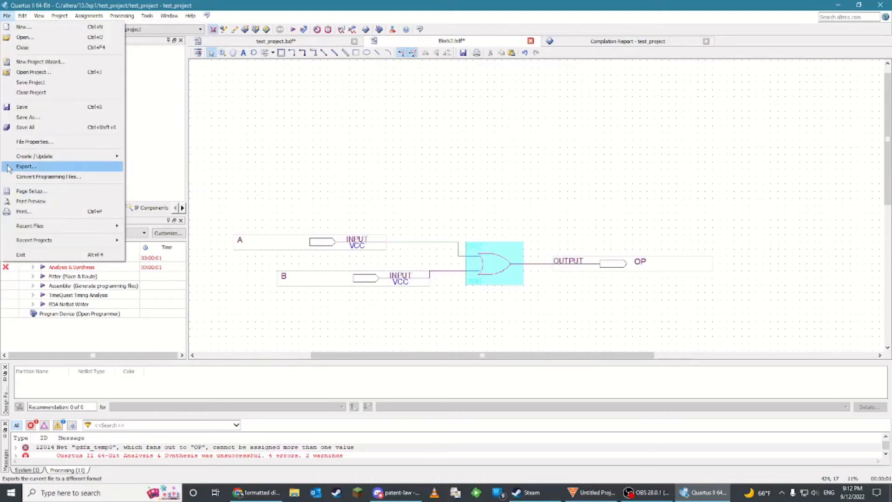
pyautogui.moveTo(9, 158)
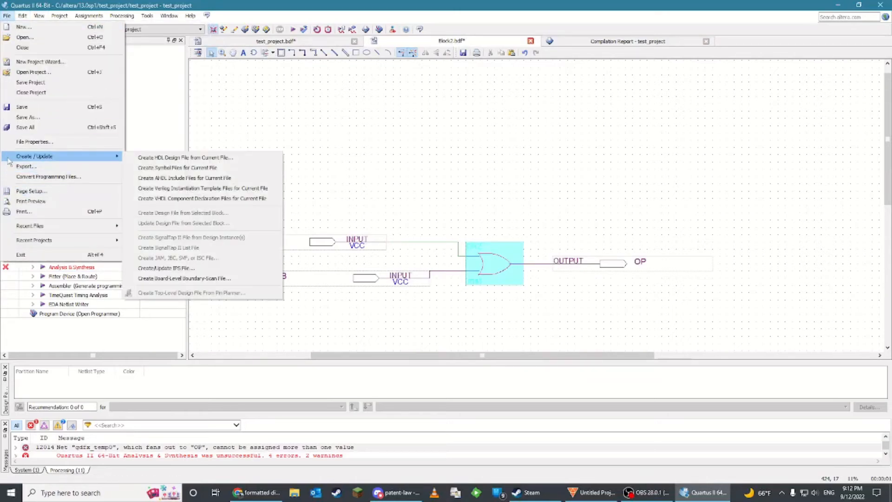
pyautogui.click(166, 168)
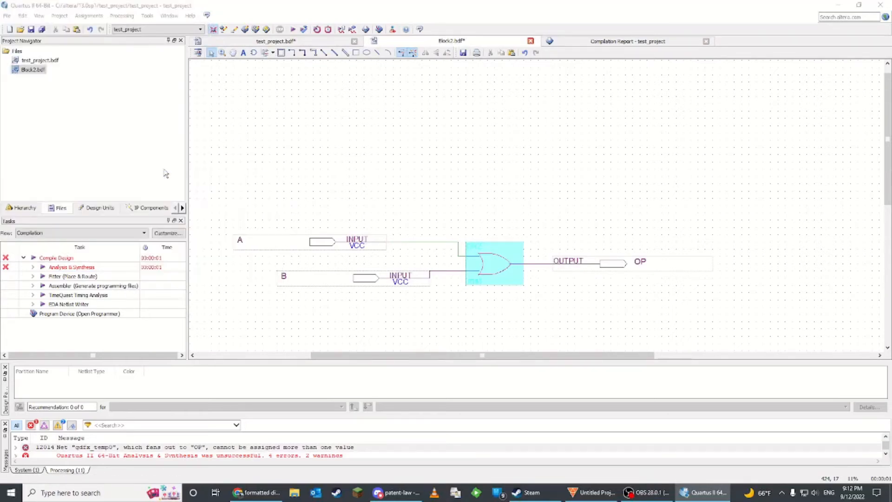
pyautogui.click(379, 246)
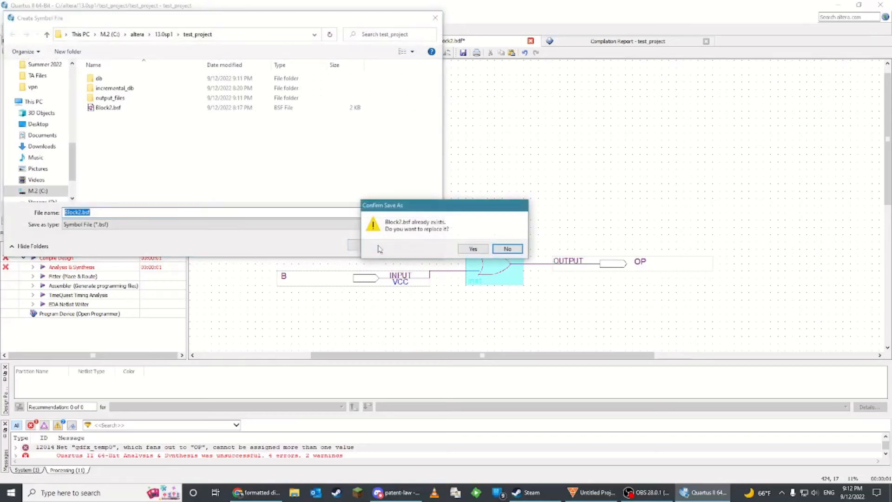
pyautogui.click(477, 248)
pyautogui.click(515, 252)
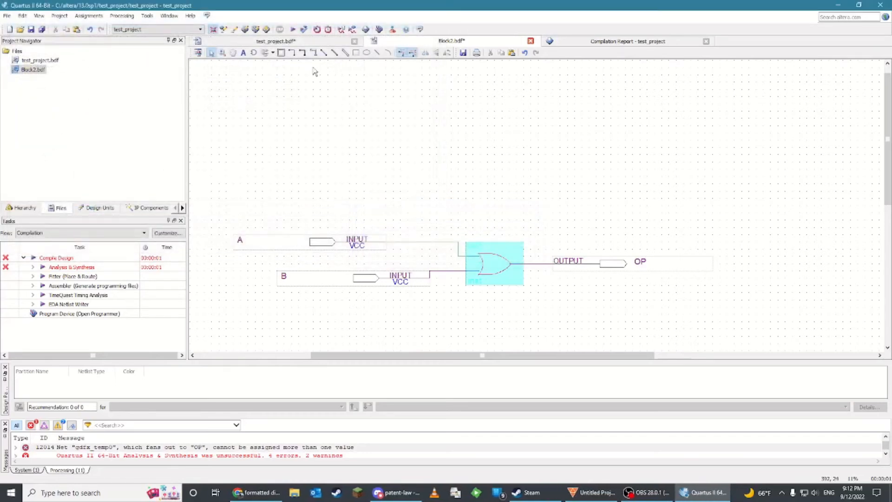
# Insert a block2 symbol instance from the project library into test_project.bdf
pyautogui.click(313, 43)
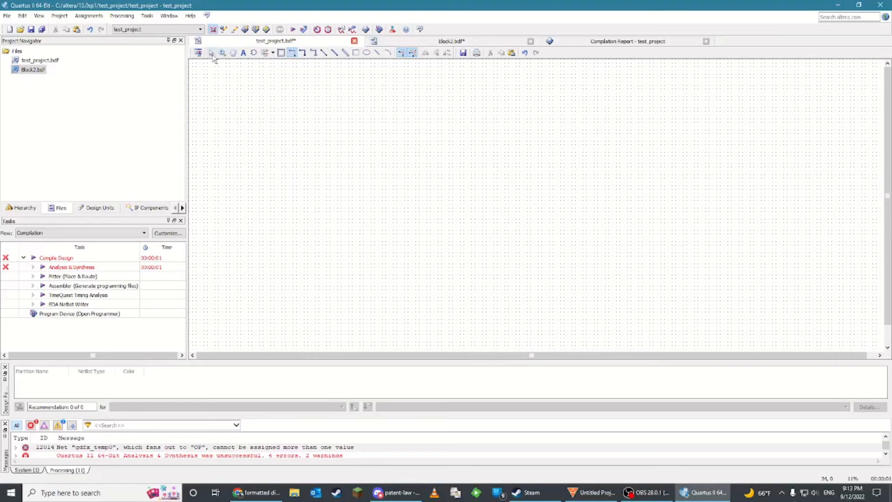
pyautogui.doubleClick(380, 190)
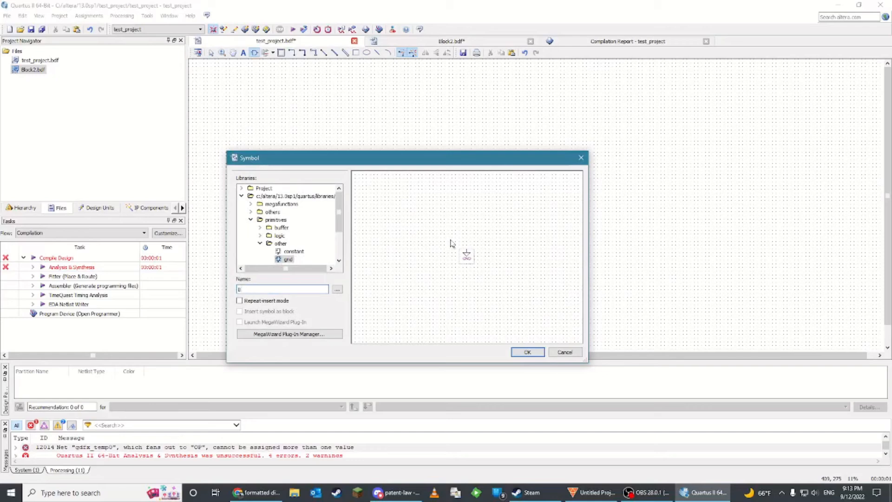
pyautogui.write('block2')
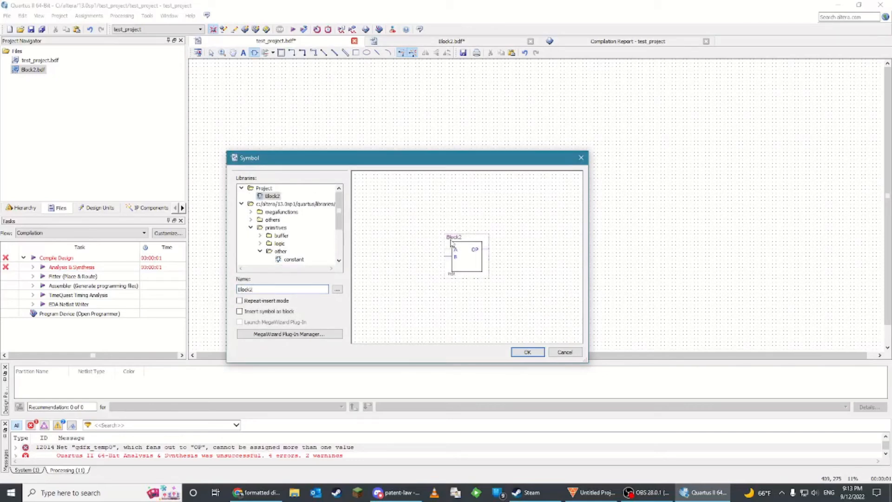
pyautogui.click(528, 352)
pyautogui.click(493, 208)
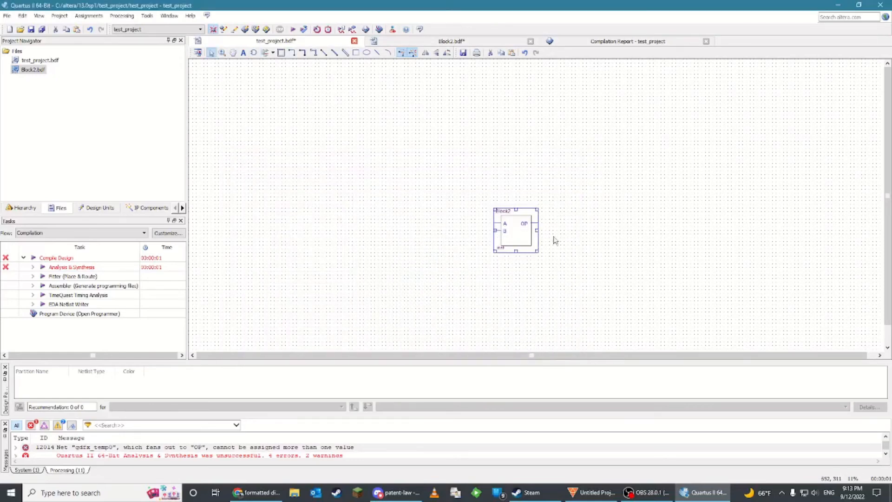
pyautogui.click(629, 255)
pyautogui.click(457, 43)
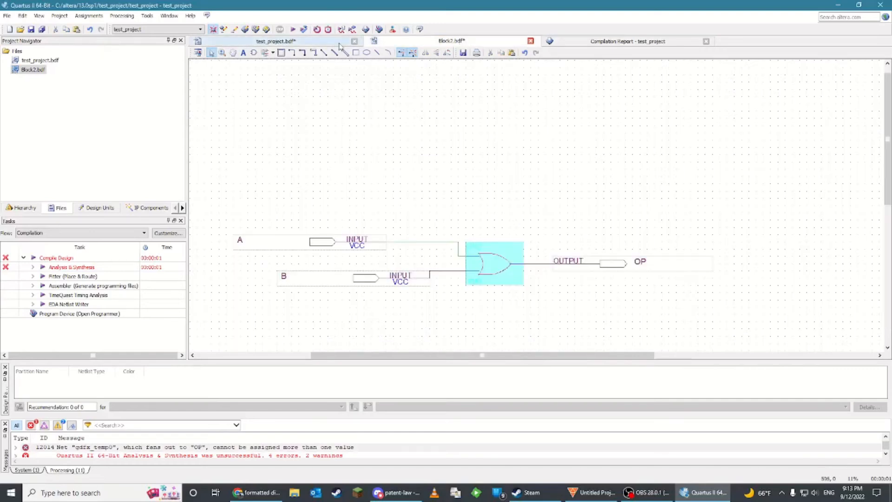
pyautogui.click(334, 45)
pyautogui.doubleClick(516, 230)
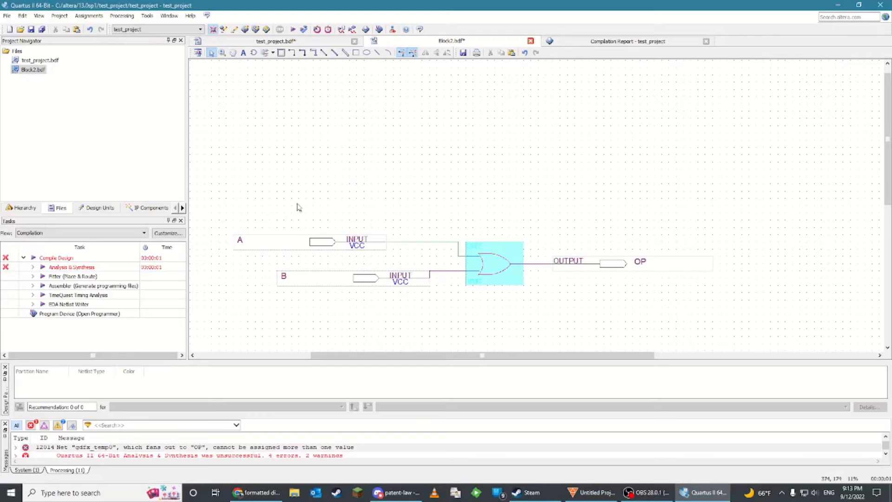
# Move the Block2 instance toward the upper-left area of the test_project schematic
pyautogui.click(281, 48)
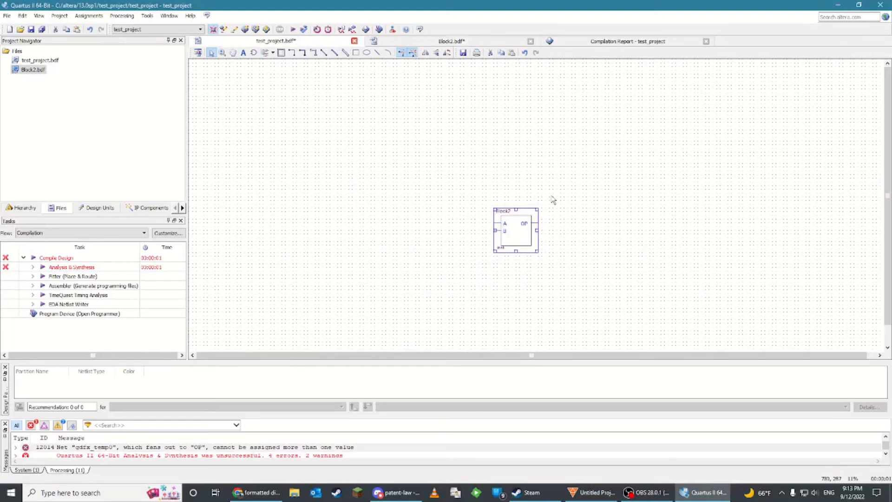
pyautogui.moveTo(520, 232); pyautogui.dragTo(361, 135)
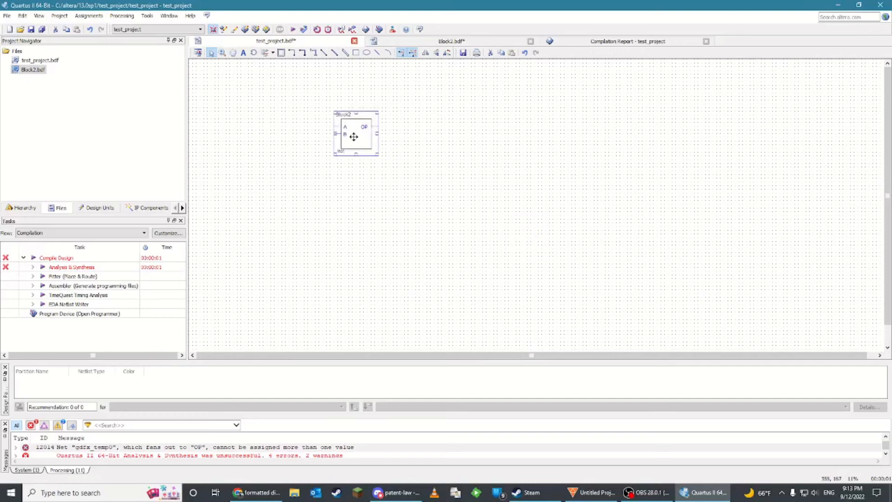
pyautogui.click(442, 136)
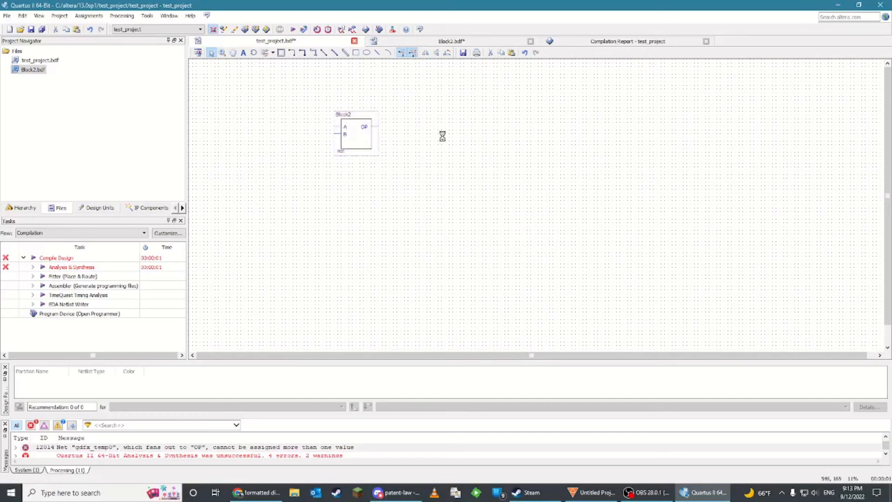
# Paste many copies of the Block2 instance at different spots across the schematic
pyautogui.hotkey('ctrl', 'v')
pyautogui.click(507, 182)
pyautogui.hotkey('ctrl', 'v')
pyautogui.click(414, 257)
pyautogui.hotkey('ctrl', 'v')
pyautogui.click(329, 256)
pyautogui.hotkey('ctrl', 'v')
pyautogui.click(567, 244)
pyautogui.hotkey('ctrl', 'v')
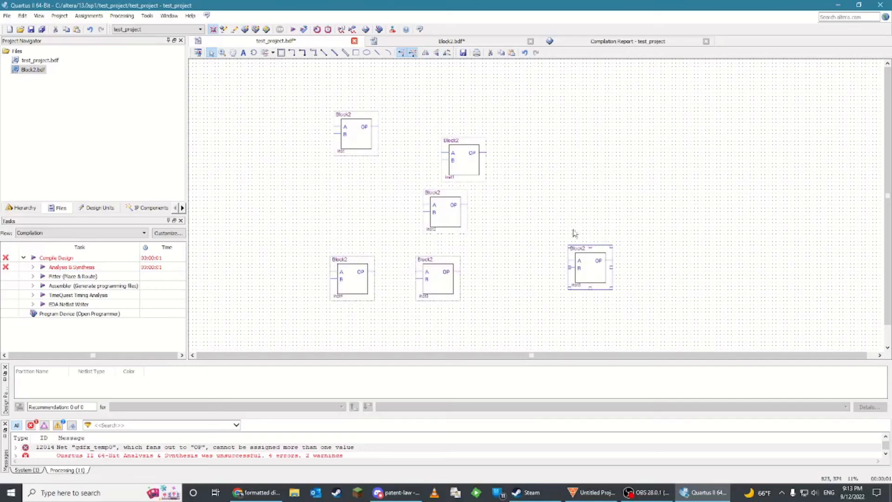
pyautogui.click(608, 175)
pyautogui.click(545, 165)
pyautogui.hotkey('ctrl', 'v')
pyautogui.click(529, 224)
pyautogui.hotkey('ctrl', 'v')
pyautogui.click(509, 268)
pyautogui.hotkey('ctrl', 'v')
pyautogui.click(502, 210)
pyautogui.hotkey('ctrl', 'v')
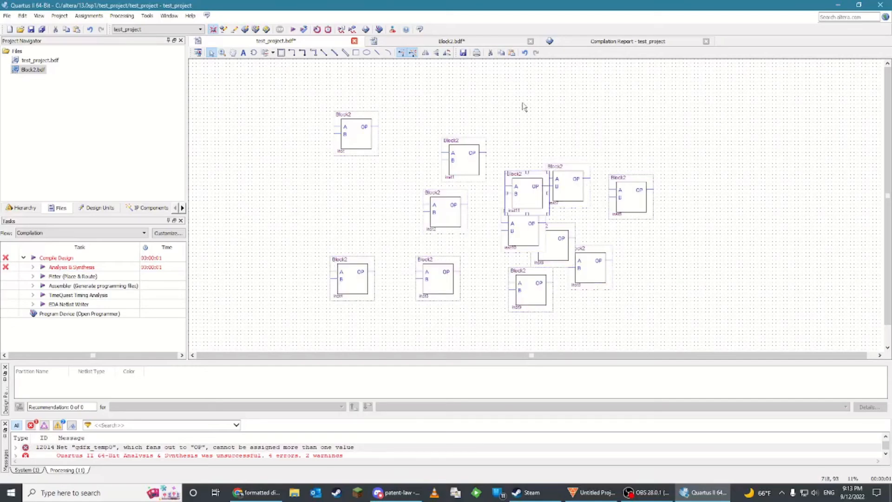
pyautogui.click(584, 105)
pyautogui.hotkey('ctrl', 'v')
pyautogui.click(646, 112)
pyautogui.hotkey('ctrl', 'v')
pyautogui.click(710, 152)
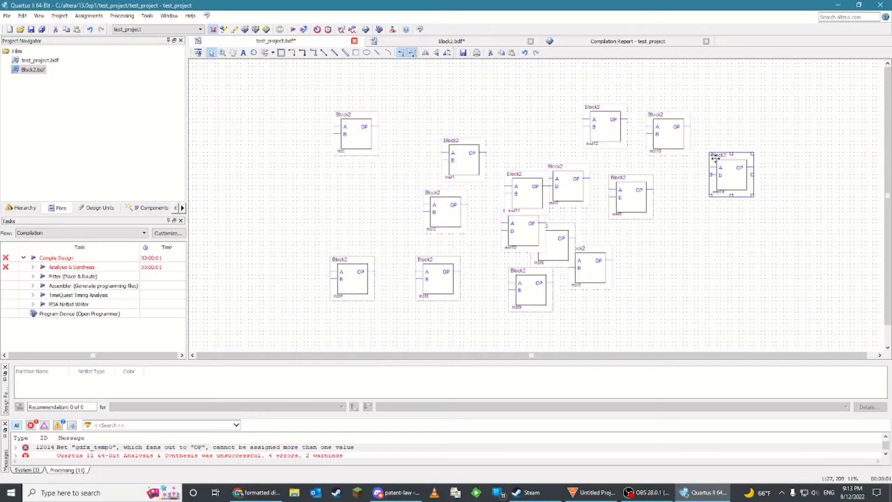
pyautogui.hotkey('ctrl', 'v')
pyautogui.click(758, 194)
pyautogui.click(740, 271)
pyautogui.hotkey('ctrl', 'v')
pyautogui.click(679, 297)
pyautogui.hotkey('ctrl', 'v')
pyautogui.click(650, 254)
pyautogui.hotkey('ctrl', 'v')
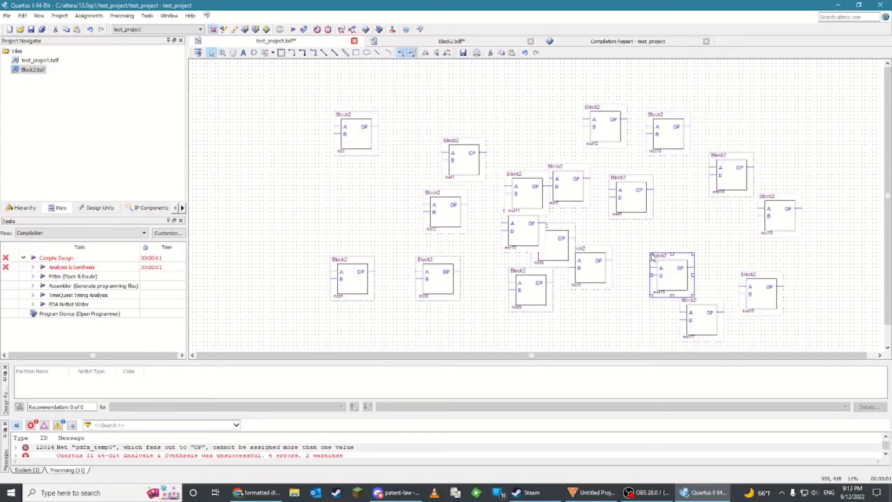
pyautogui.click(625, 231)
pyautogui.hotkey('ctrl', 'v')
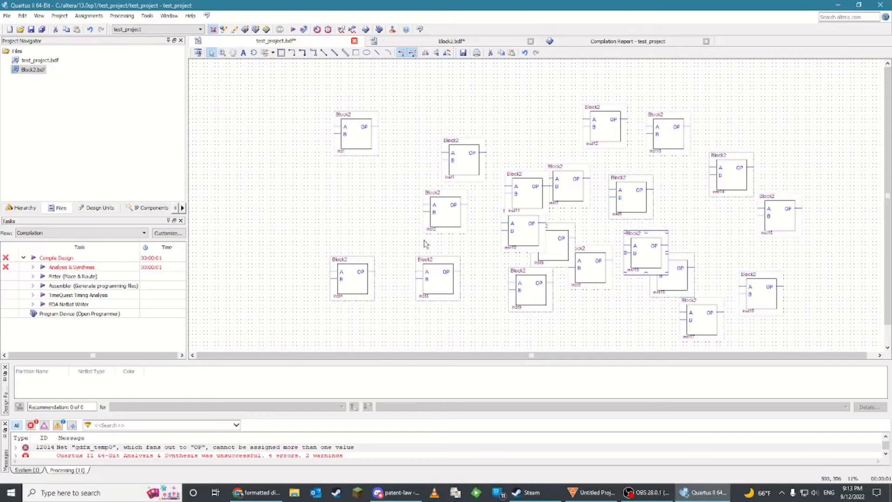
# Rename the upper-left Block2 instance as my block1
pyautogui.keyDown('ctrl'); pyautogui.scroll(4, 639, 283); pyautogui.keyUp('ctrl')
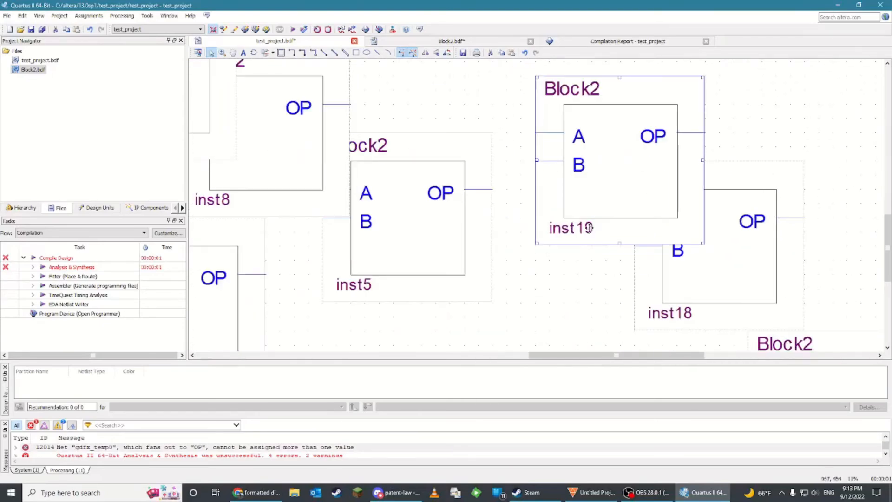
pyautogui.keyDown('ctrl'); pyautogui.scroll(-5, 589, 227); pyautogui.keyUp('ctrl')
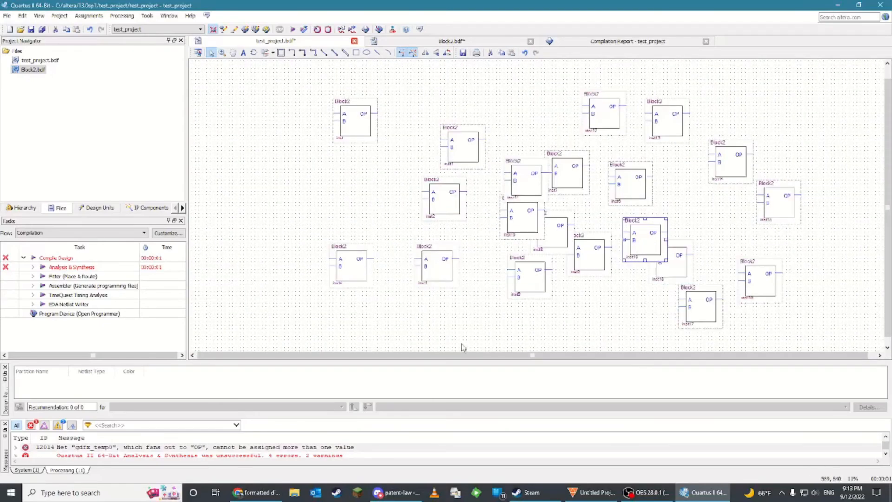
pyautogui.click(345, 123)
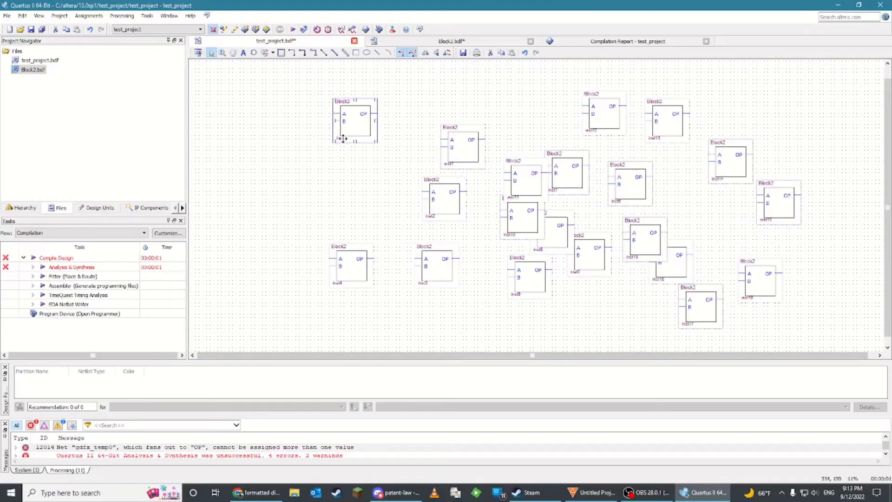
pyautogui.doubleClick(343, 138)
pyautogui.click(301, 41)
pyautogui.keyDown('ctrl'); pyautogui.scroll(5, 329, 146); pyautogui.keyUp('ctrl')
pyautogui.click(349, 87)
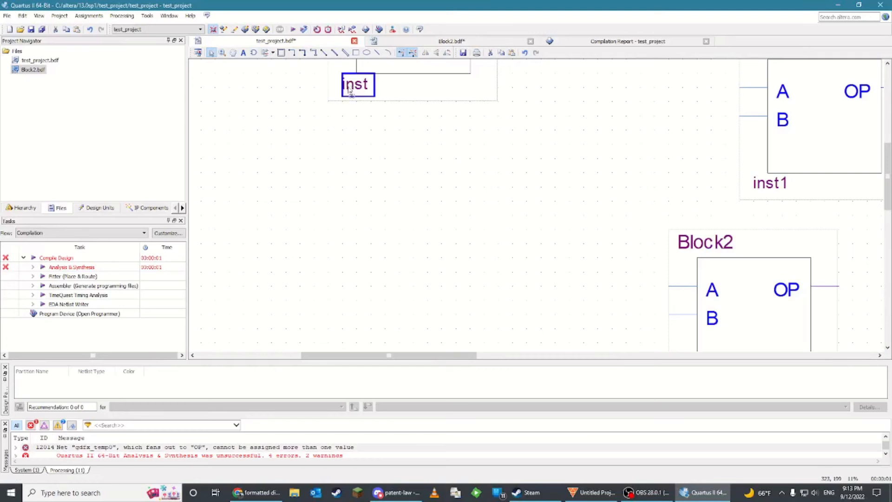
pyautogui.scroll(3, 393, 96)
pyautogui.doubleClick(387, 262)
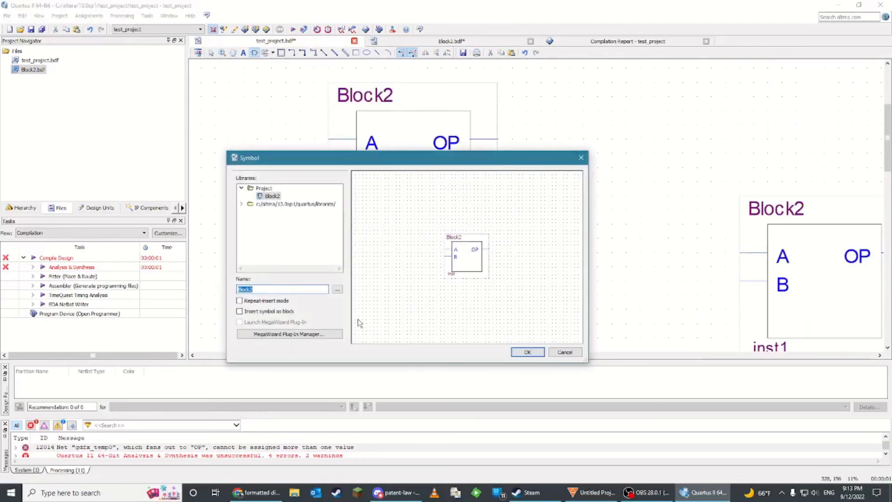
pyautogui.click(570, 354)
pyautogui.click(362, 241)
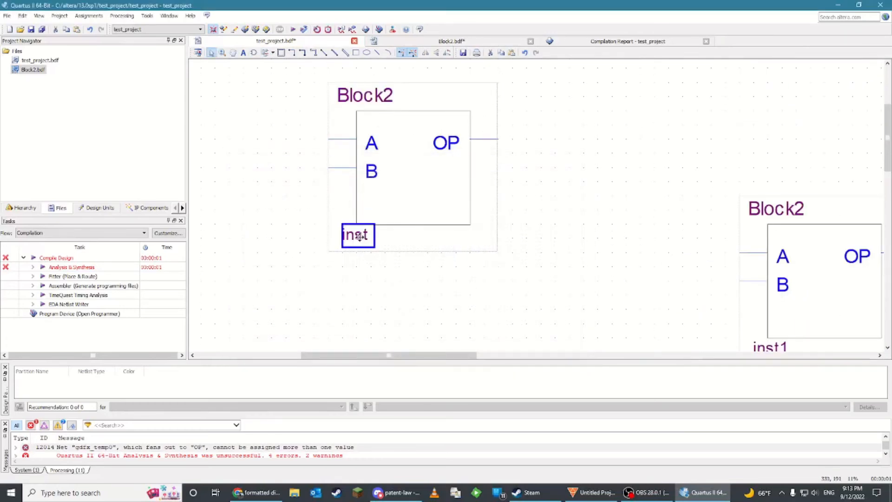
pyautogui.click(359, 237)
pyautogui.press('BackSpace')
pyautogui.press('BackSpace')
pyautogui.press('BackSpace')
pyautogui.press('BackSpace')
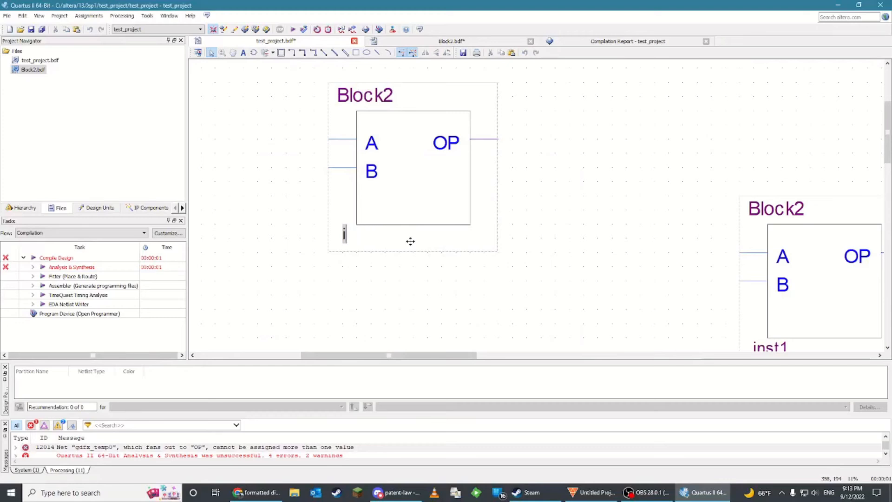
pyautogui.write('myblock')
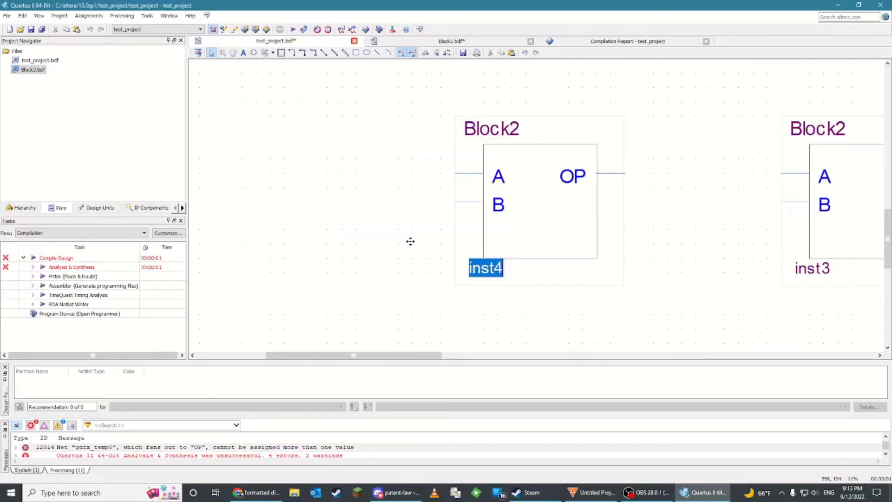
# Copy the my block1 instance and paste a copy just below it
pyautogui.click(414, 248)
pyautogui.keyDown('ctrl'); pyautogui.scroll(-5, 351, 241); pyautogui.keyUp('ctrl')
pyautogui.scroll(1, 326, 193)
pyautogui.click(356, 97)
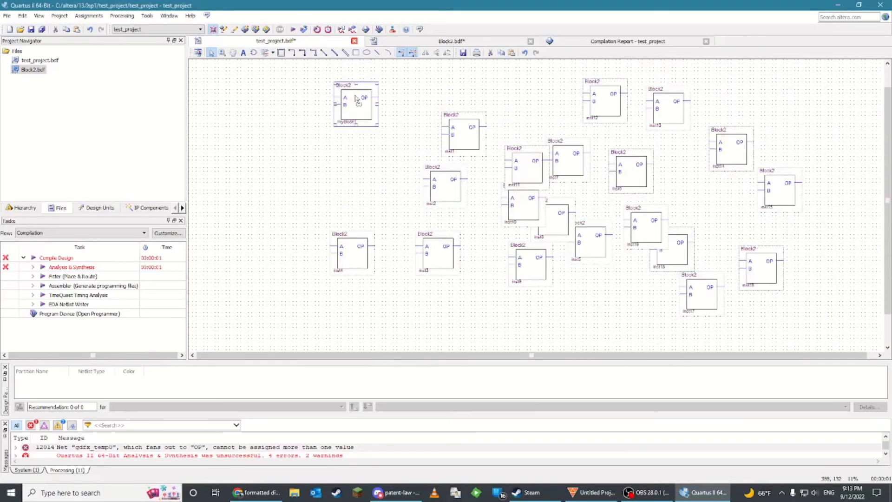
pyautogui.hotkey('ctrl', 'c')
pyautogui.click(293, 139)
pyautogui.hotkey('ctrl', 'v')
# Move the pasted copy so it lines up beneath my block1
pyautogui.keyDown('ctrl'); pyautogui.scroll(4, 305, 204); pyautogui.keyUp('ctrl')
pyautogui.keyDown('ctrl'); pyautogui.scroll(1, 304, 207); pyautogui.keyUp('ctrl')
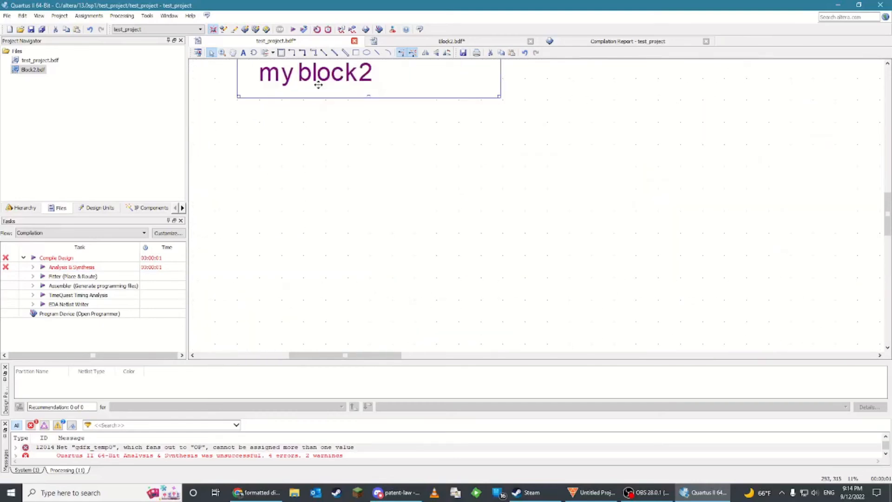
pyautogui.scroll(6, 319, 144)
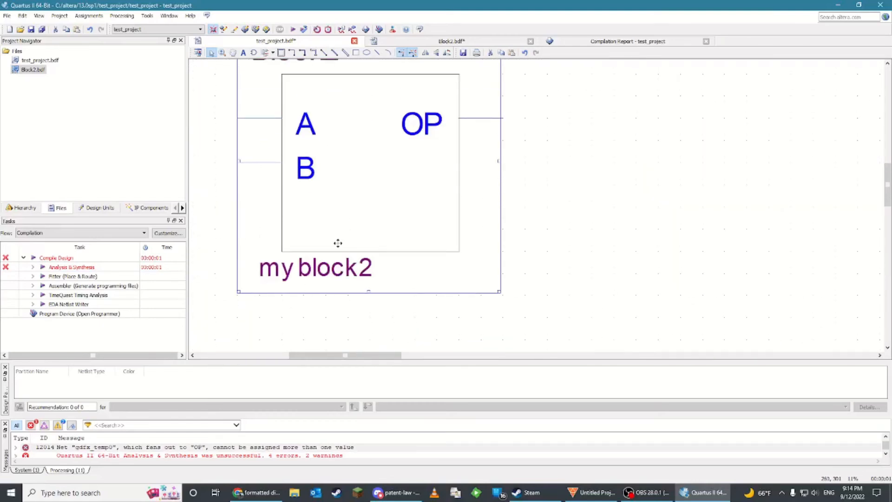
pyautogui.keyDown('ctrl'); pyautogui.scroll(-4, 337, 238); pyautogui.keyUp('ctrl')
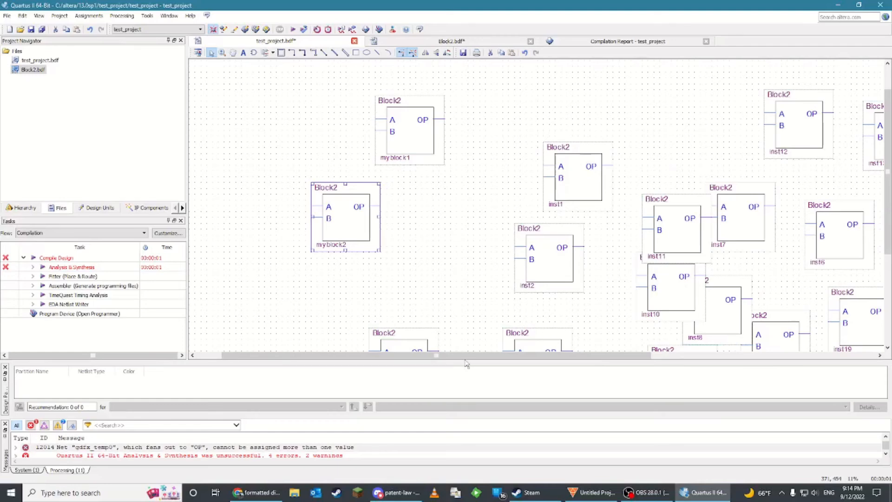
pyautogui.moveTo(444, 355); pyautogui.dragTo(435, 355)
pyautogui.moveTo(361, 230); pyautogui.dragTo(424, 230)
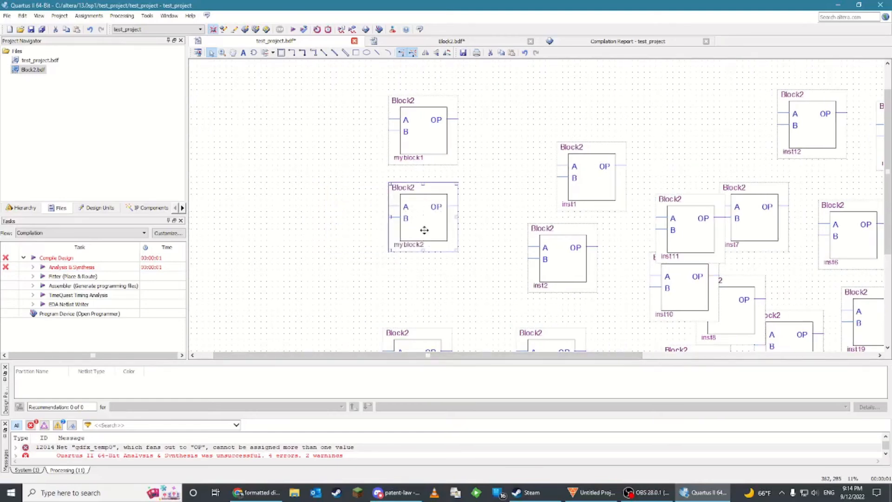
# Insert an input pin symbol and place it in the schematic's upper-left corner
pyautogui.moveTo(445, 356); pyautogui.dragTo(409, 356)
pyautogui.scroll(2, 363, 297)
pyautogui.keyDown('ctrl'); pyautogui.scroll(-1, 279, 232); pyautogui.keyUp('ctrl')
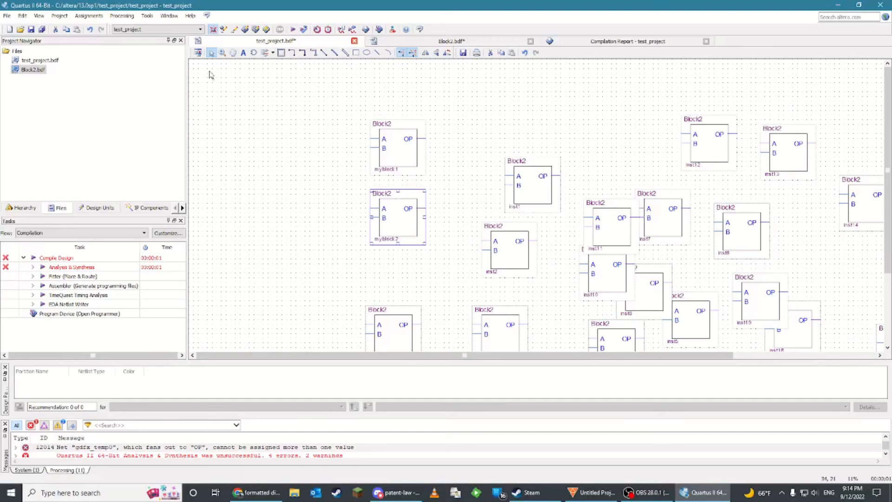
pyautogui.doubleClick(260, 171)
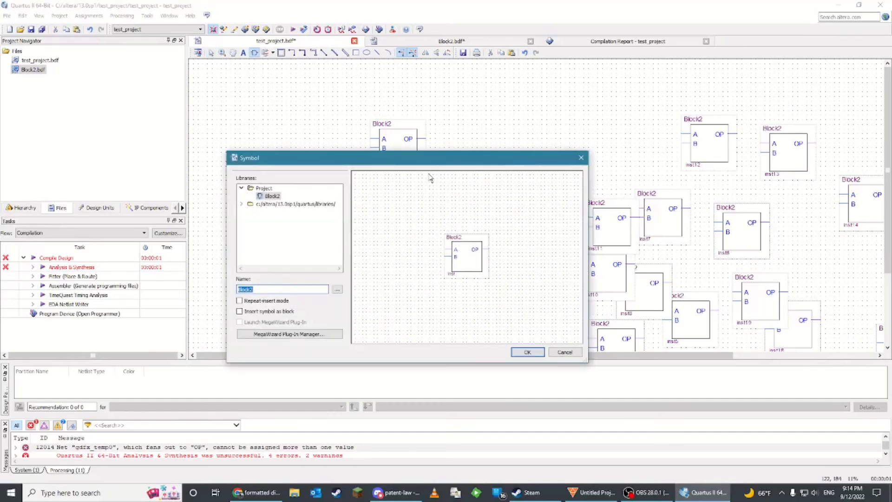
pyautogui.write('input')
pyautogui.press('Return')
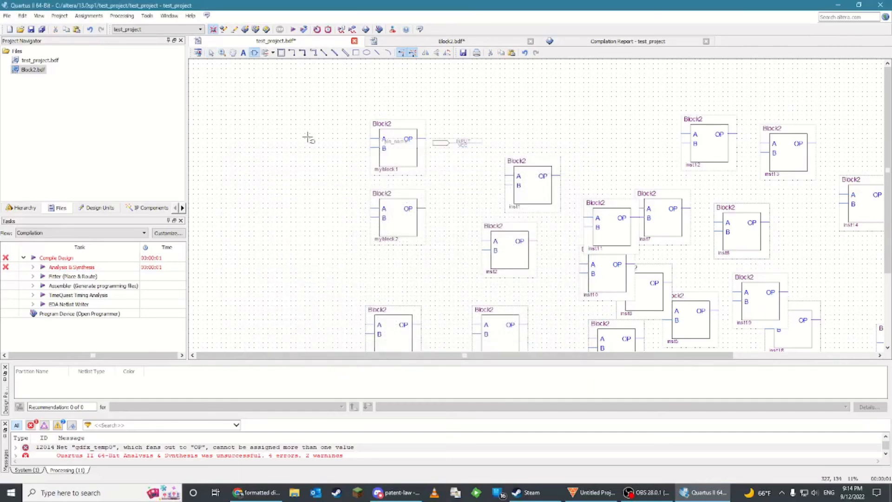
pyautogui.click(214, 100)
# Place a second input pin just below the first one
pyautogui.doubleClick(222, 153)
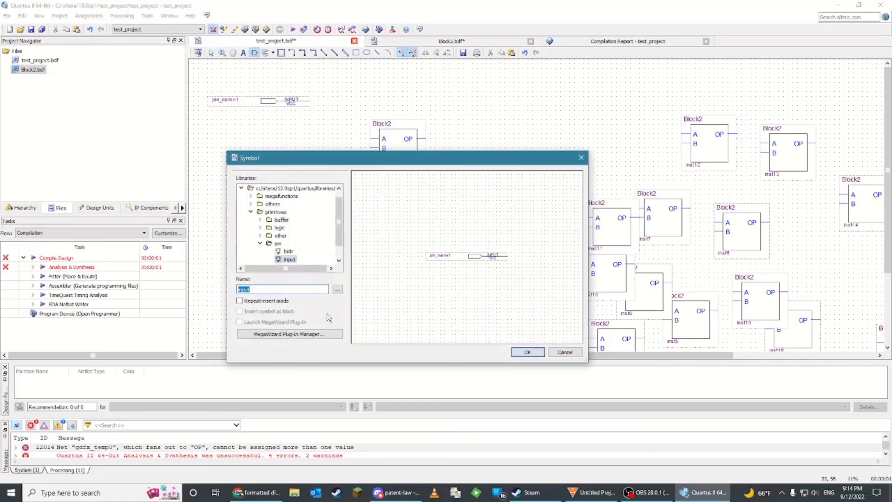
pyautogui.click(527, 352)
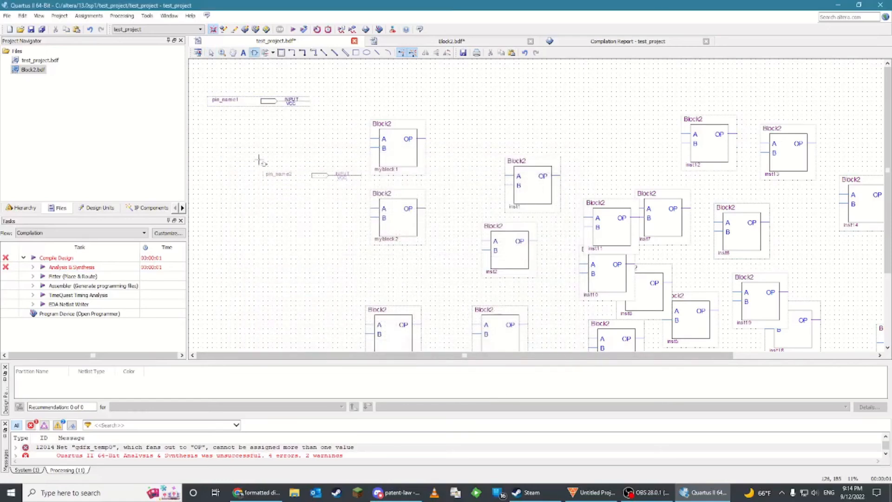
pyautogui.click(213, 116)
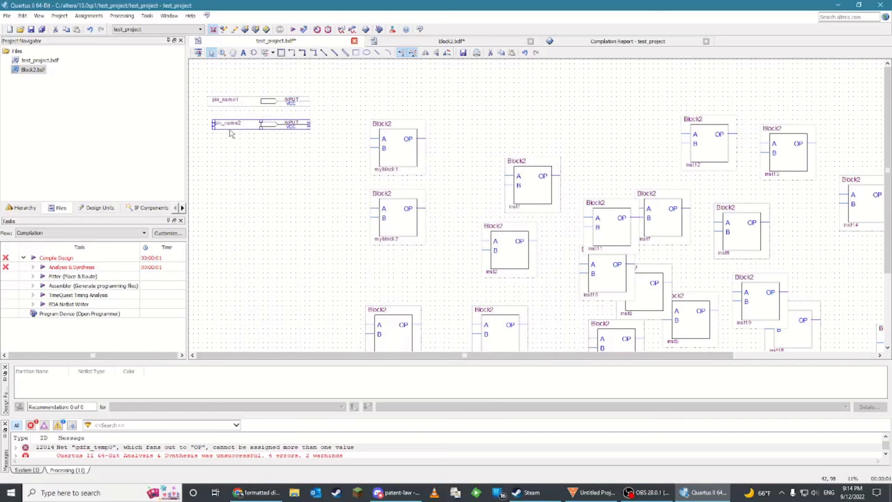
# Paste a third input pin below the second and nudge it into position
pyautogui.click(229, 160)
pyautogui.hotkey('ctrl', 'v')
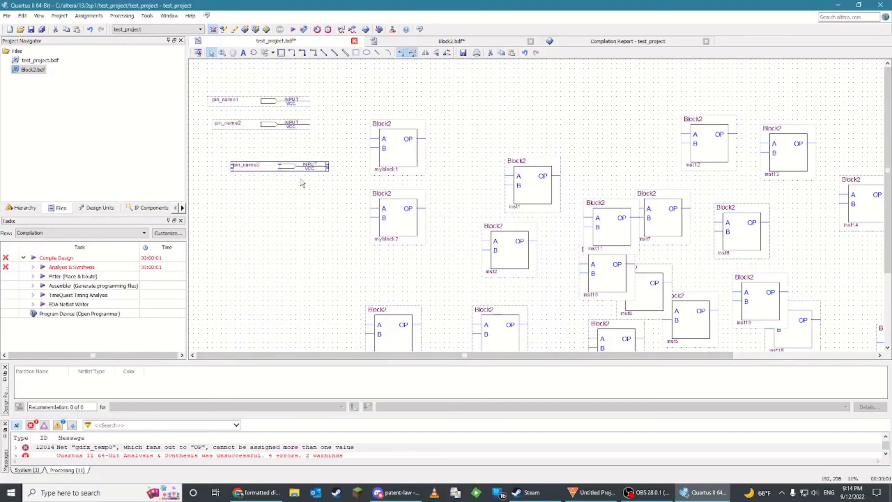
pyautogui.moveTo(279, 170); pyautogui.dragTo(264, 170)
# Draw three wires from the input pins running down to the level of the lower Block2 row
pyautogui.moveTo(412, 357); pyautogui.dragTo(636, 357)
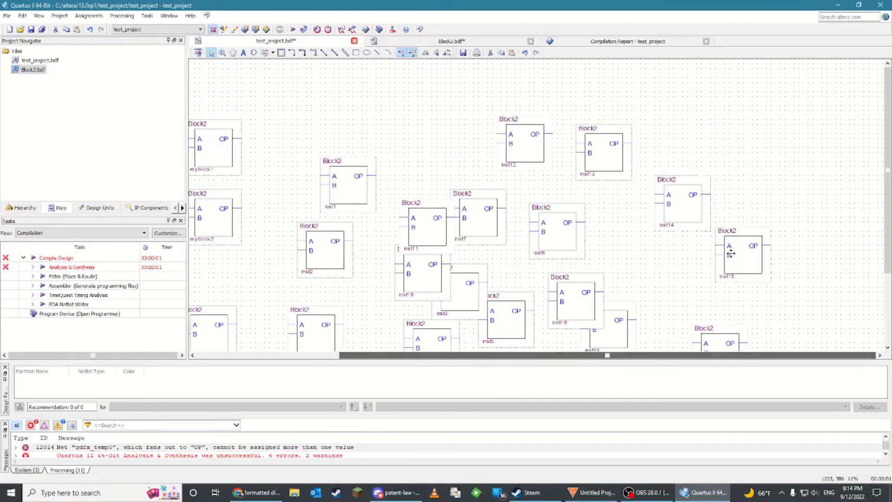
pyautogui.moveTo(779, 358); pyautogui.dragTo(636, 358)
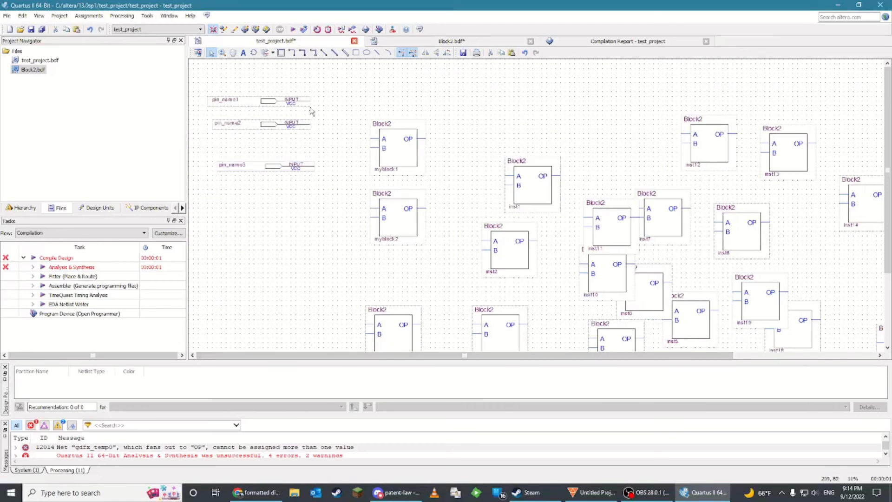
pyautogui.moveTo(311, 101)
pyautogui.mouseDown()
pyautogui.moveTo(326, 112)
pyautogui.moveTo(328, 326)
pyautogui.mouseUp()
pyautogui.moveTo(310, 102)
pyautogui.mouseDown()
pyautogui.moveTo(338, 103)
pyautogui.moveTo(337, 326)
pyautogui.mouseUp()
pyautogui.moveTo(314, 145)
pyautogui.mouseDown()
pyautogui.moveTo(337, 145)
pyautogui.moveTo(352, 285)
pyautogui.moveTo(347, 328)
pyautogui.mouseUp()
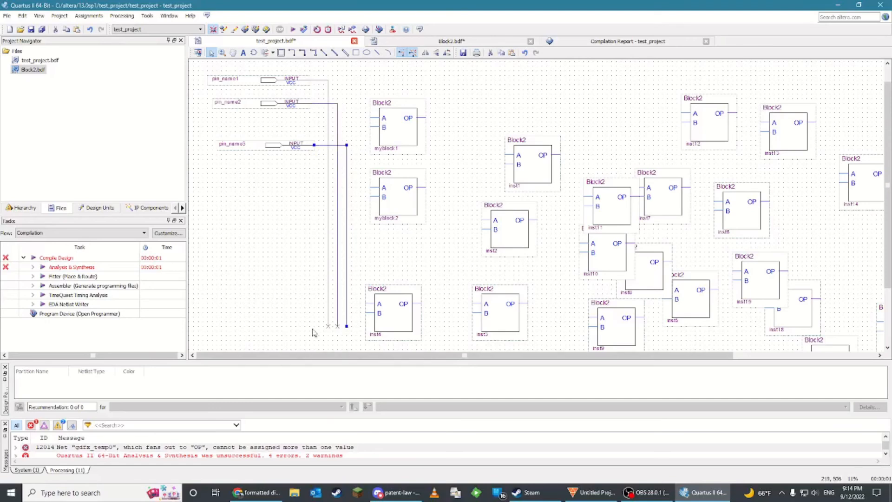
# Name the first vertical wire WIRE1
pyautogui.click(328, 314)
pyautogui.write('WIRE1')
pyautogui.press('Return')
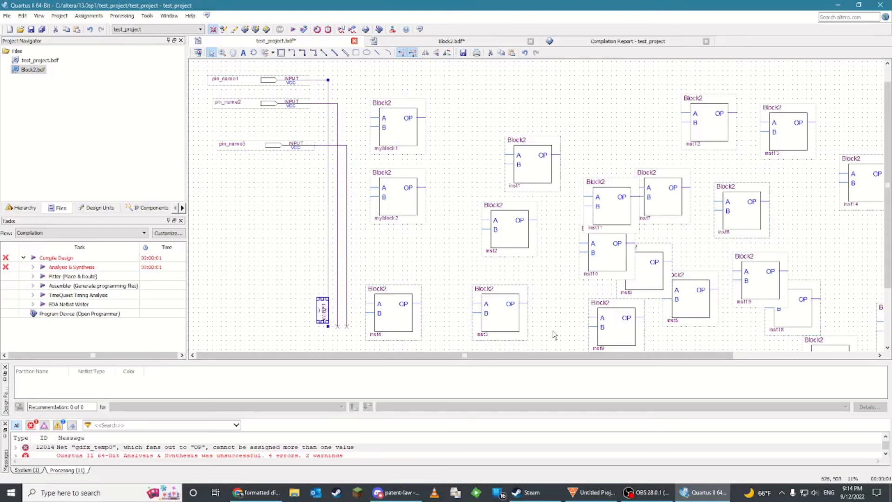
pyautogui.click(305, 291)
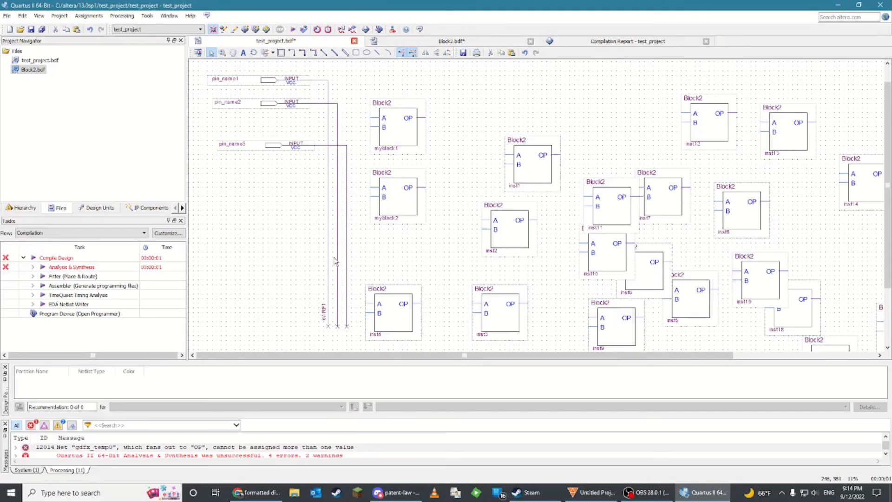
# Name the second and third vertical wires WIRE2 and WIRE3
pyautogui.click(338, 237)
pyautogui.write('WIRE2')
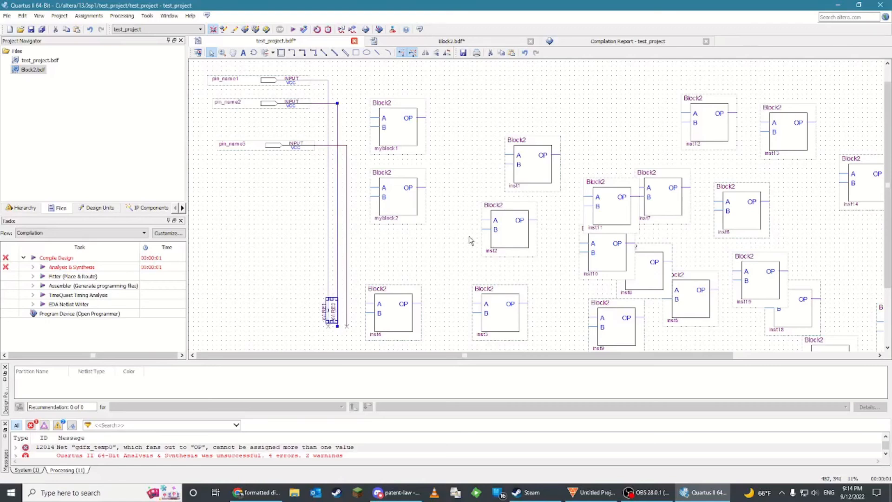
pyautogui.click(363, 233)
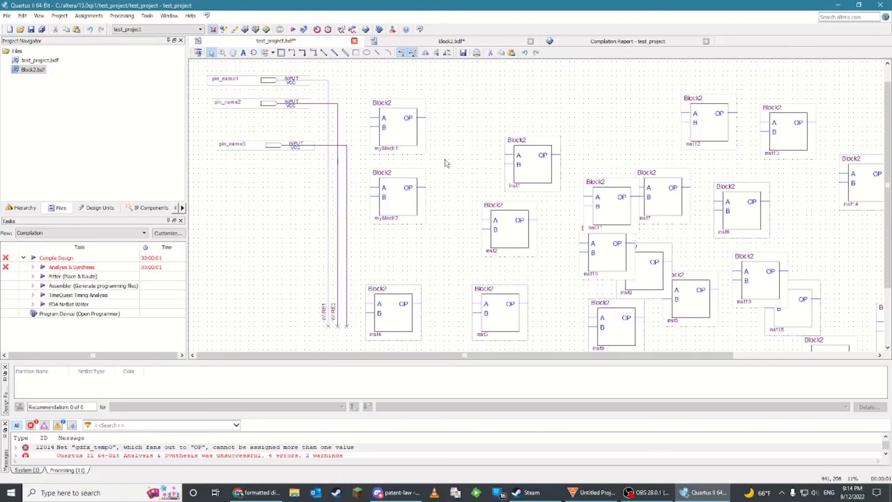
pyautogui.write('WIRE3')
pyautogui.press('Return')
pyautogui.click(312, 259)
# Connect the A inputs of inst10, inst9 and inst2 to WIRE2, WIRE1 and WIRE3 respectively
pyautogui.scroll(-1, 350, 269)
pyautogui.keyDown('ctrl'); pyautogui.scroll(2, 350, 269); pyautogui.keyUp('ctrl')
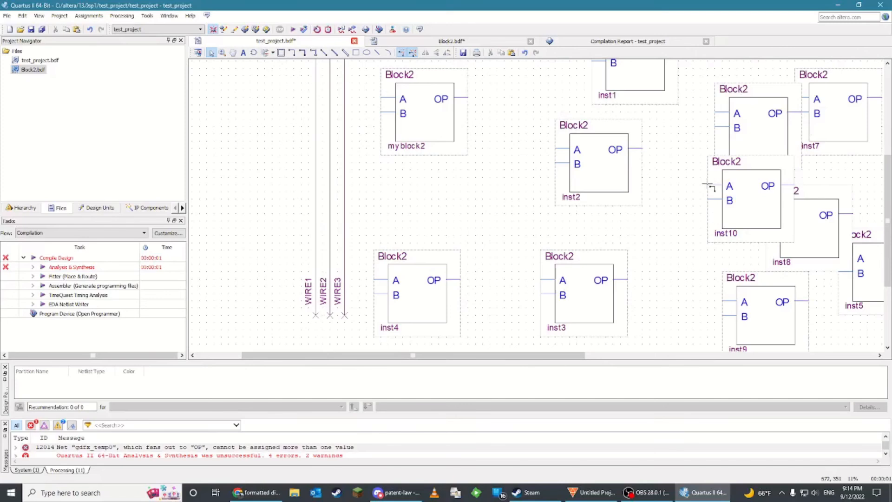
pyautogui.moveTo(709, 186); pyautogui.dragTo(329, 184)
pyautogui.moveTo(725, 301); pyautogui.dragTo(316, 301)
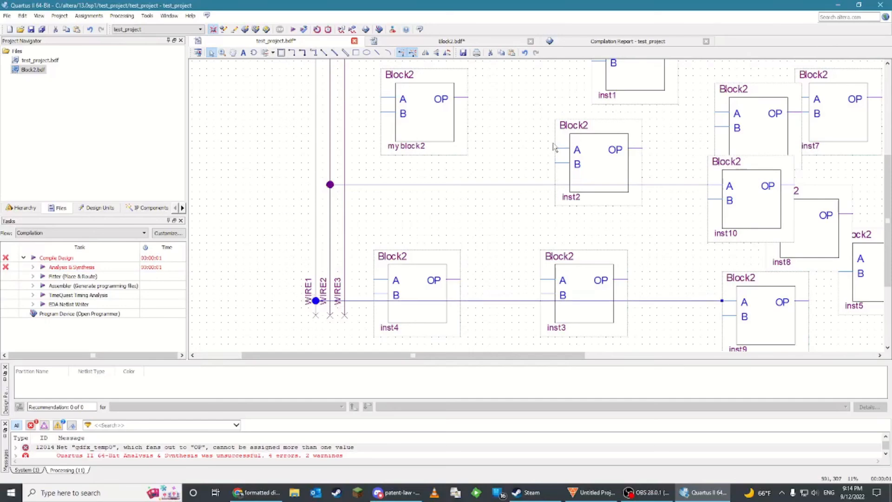
pyautogui.moveTo(556, 149); pyautogui.dragTo(345, 148)
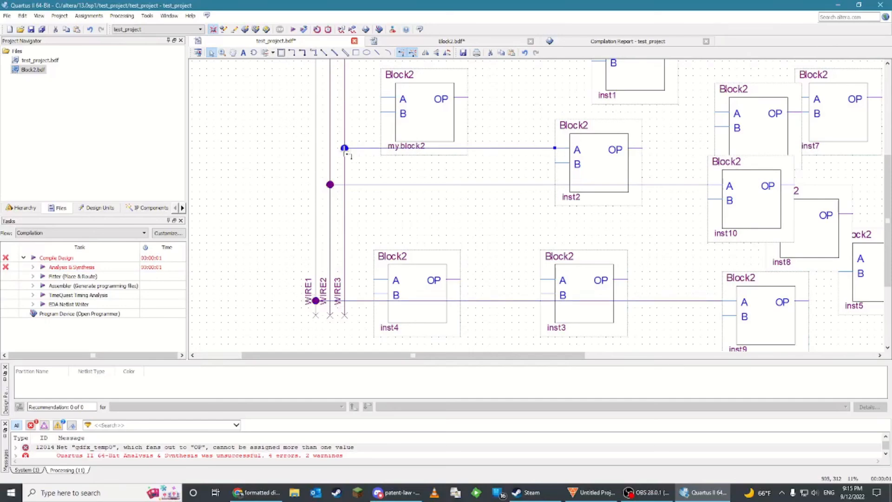
pyautogui.moveTo(534, 356); pyautogui.dragTo(770, 361)
pyautogui.scroll(5, 697, 295)
pyautogui.scroll(-3, 633, 300)
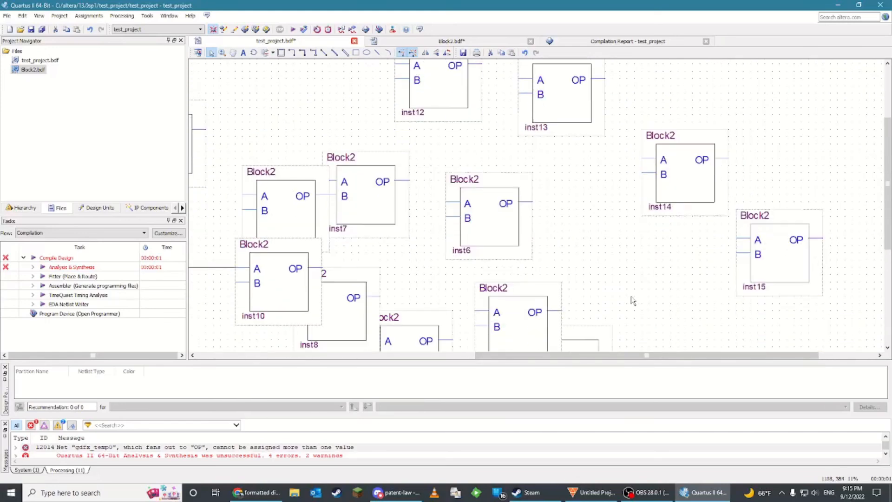
pyautogui.keyDown('ctrl'); pyautogui.scroll(-3, 632, 302); pyautogui.keyUp('ctrl')
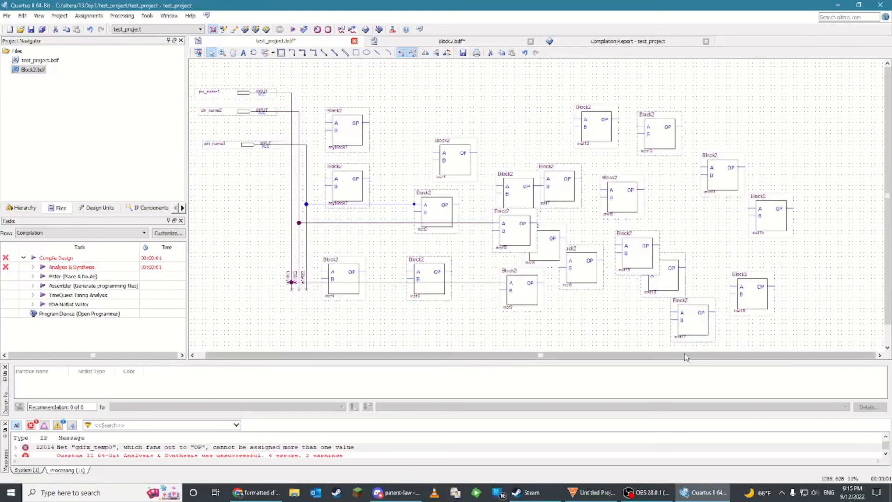
pyautogui.moveTo(687, 356); pyautogui.dragTo(631, 358)
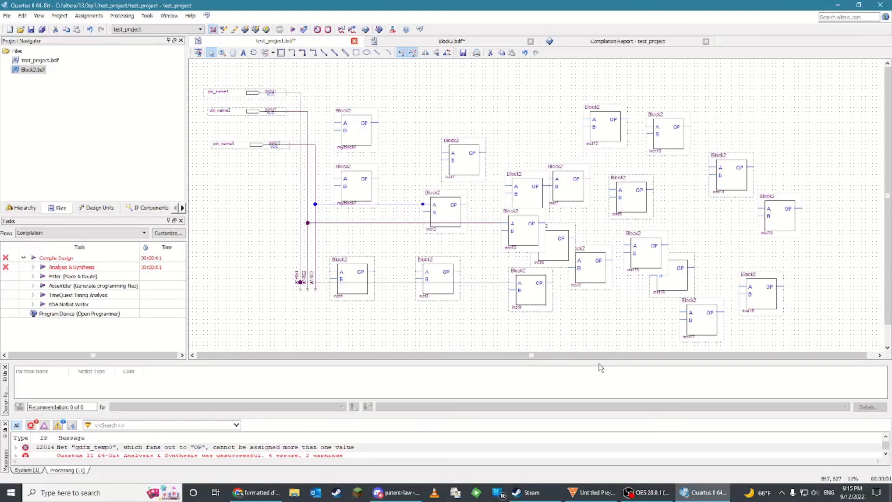